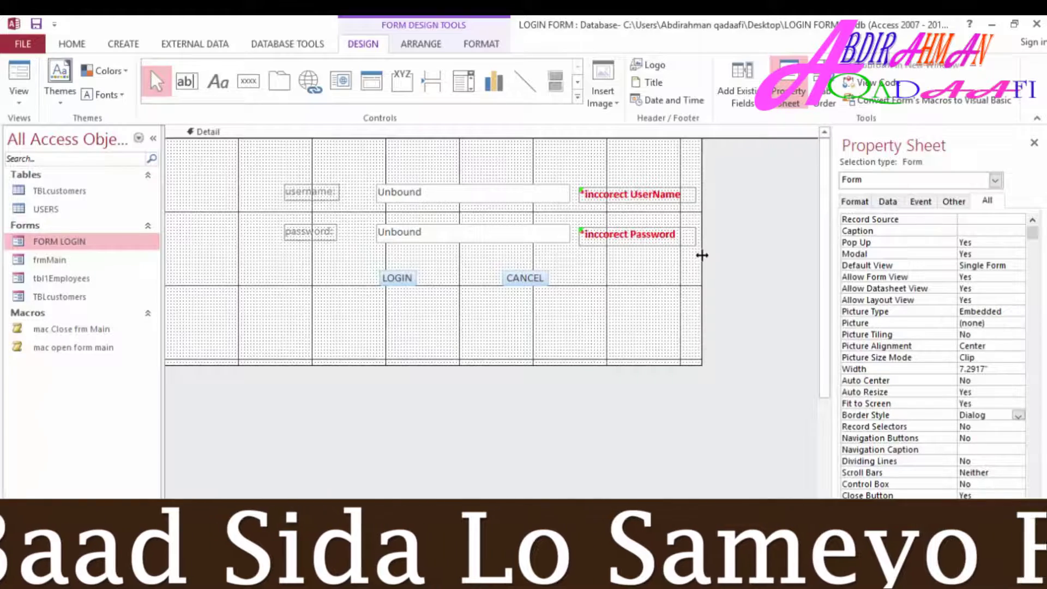
Step: Widen the *inccorect Password and *inccorect UserName labels to about 1.79" and 1.92", and shift both slightly away from the text boxes
{"action": "left_click", "coordinate": [688, 243]}
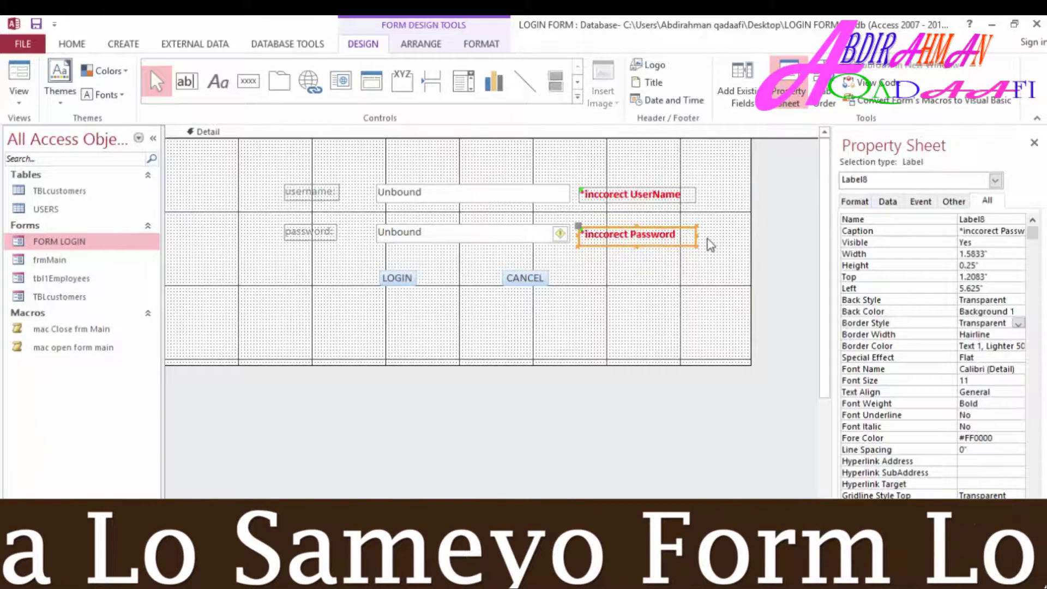
{"action": "left_click_drag", "start_coordinate": [696, 236], "coordinate": [710, 236]}
{"action": "left_click", "coordinate": [694, 193]}
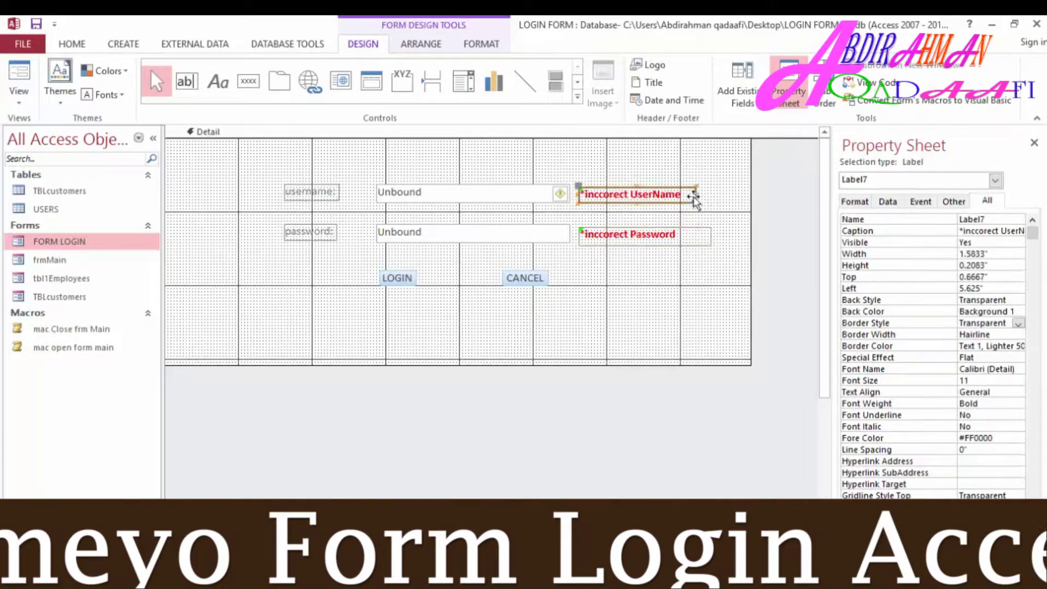
{"action": "left_click_drag", "start_coordinate": [696, 193], "coordinate": [719, 193]}
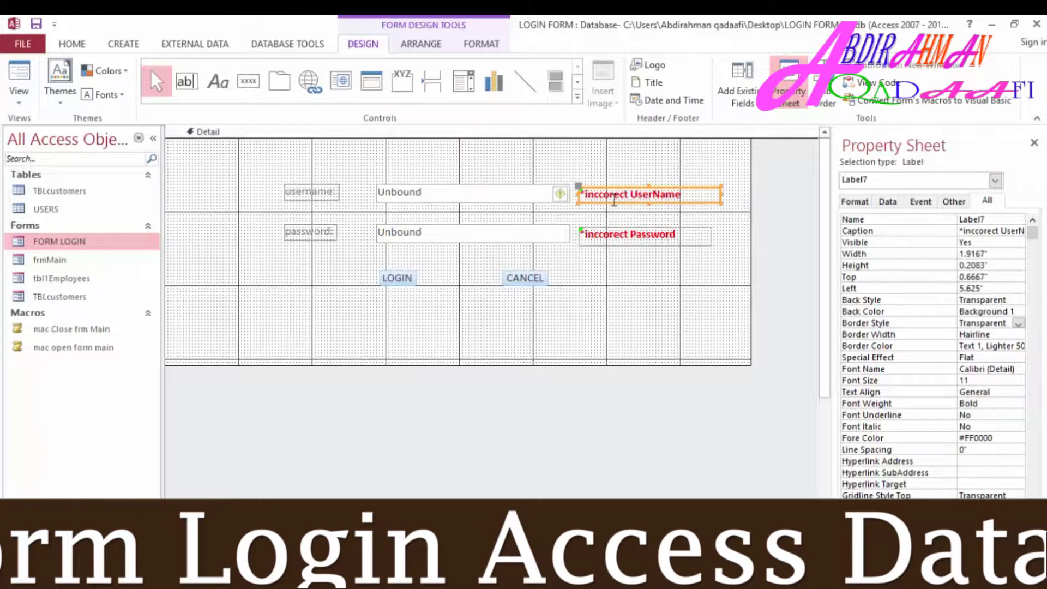
{"action": "left_click_drag", "start_coordinate": [615, 204], "coordinate": [626, 205]}
{"action": "left_click", "coordinate": [617, 246]}
{"action": "left_click_drag", "start_coordinate": [627, 248], "coordinate": [628, 248]}
Step: Name the text box beside the username label txtusername
{"action": "left_click", "coordinate": [479, 191]}
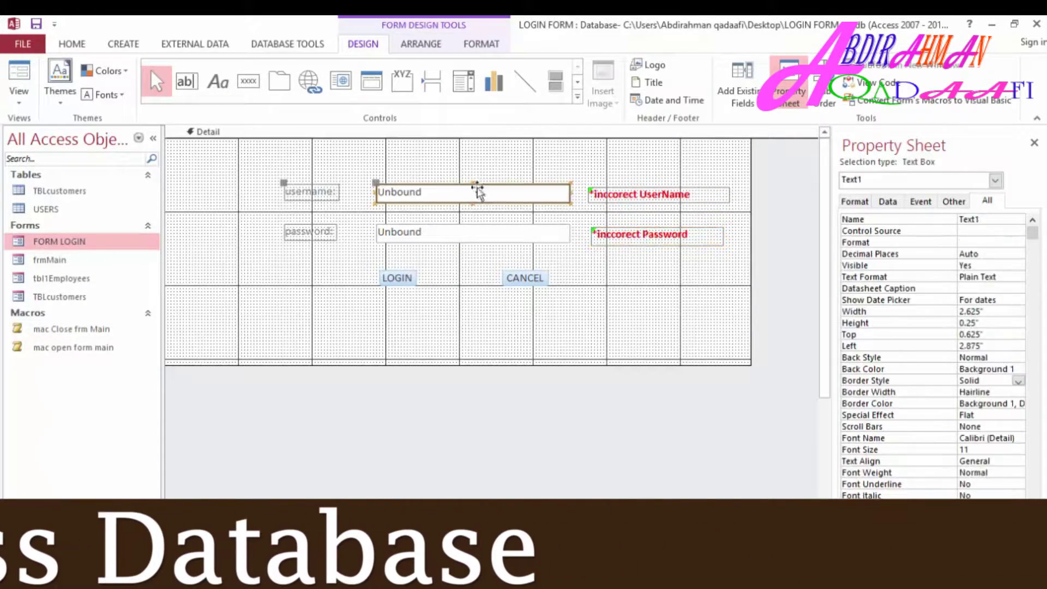
{"action": "left_click", "coordinate": [953, 202]}
{"action": "left_click", "coordinate": [921, 218]}
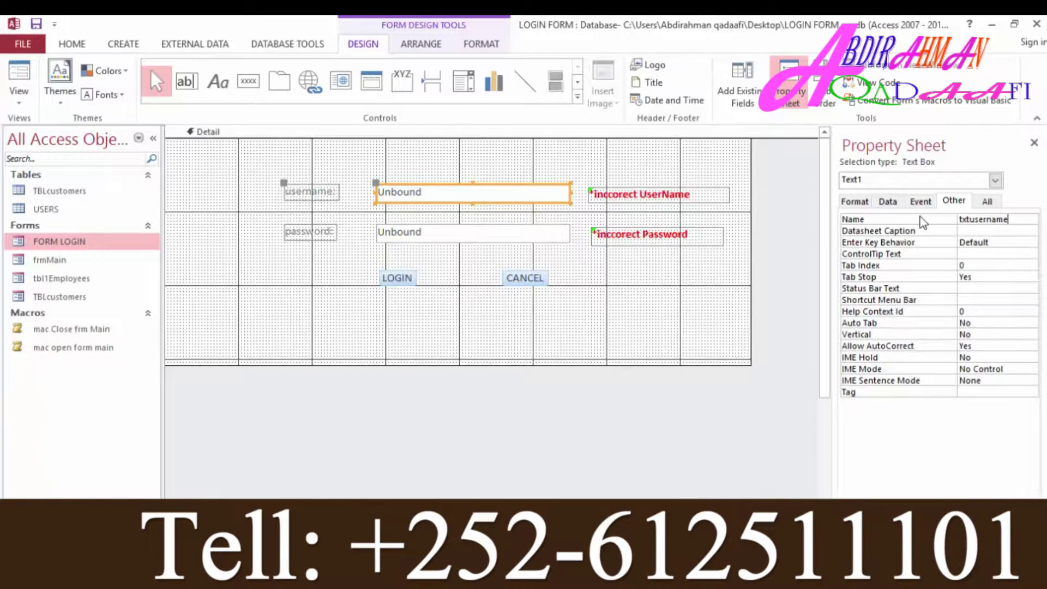
Step: Name the text box beside the password label txtpassword
{"action": "left_click", "coordinate": [530, 232]}
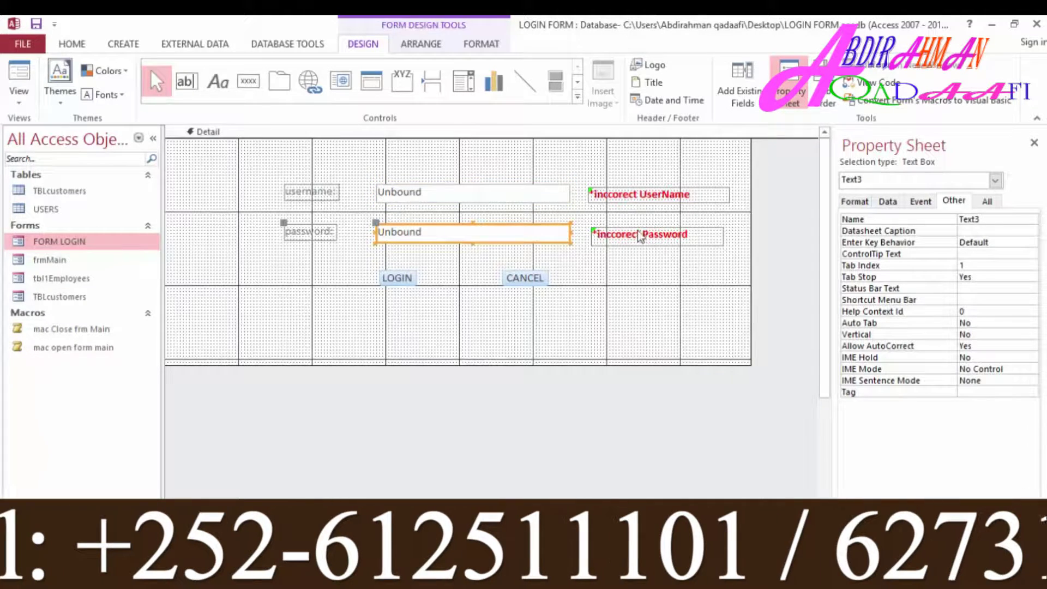
{"action": "left_click", "coordinate": [941, 220]}
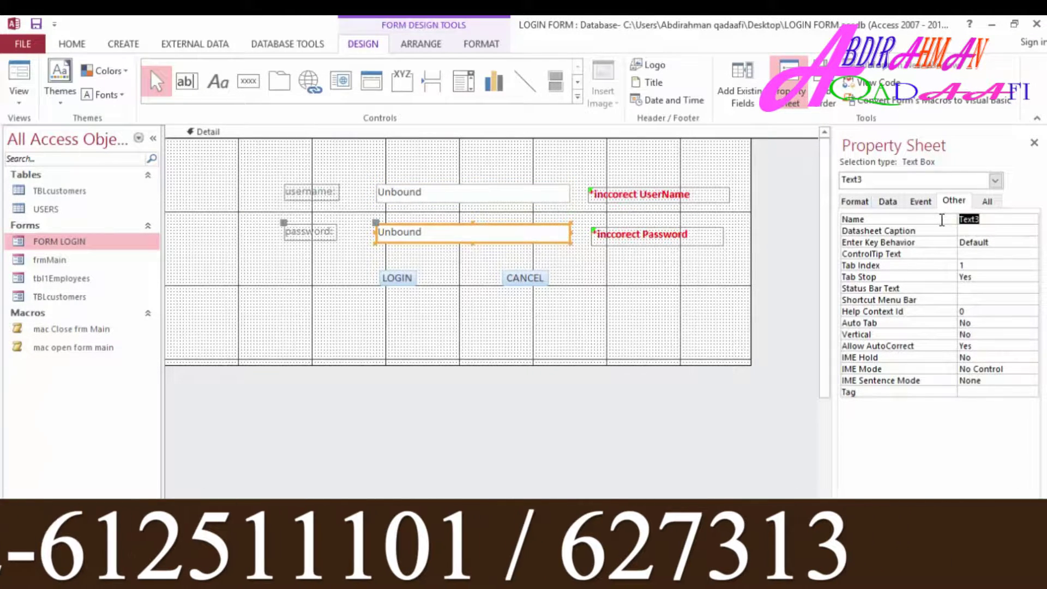
{"action": "type", "text": "txt"}
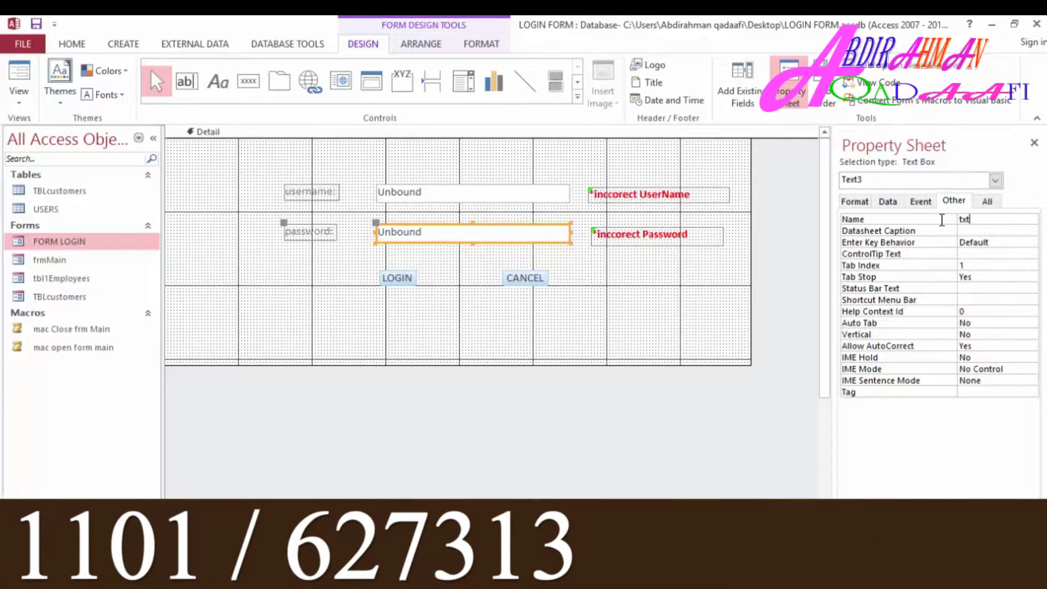
{"action": "type", "text": "pas"}
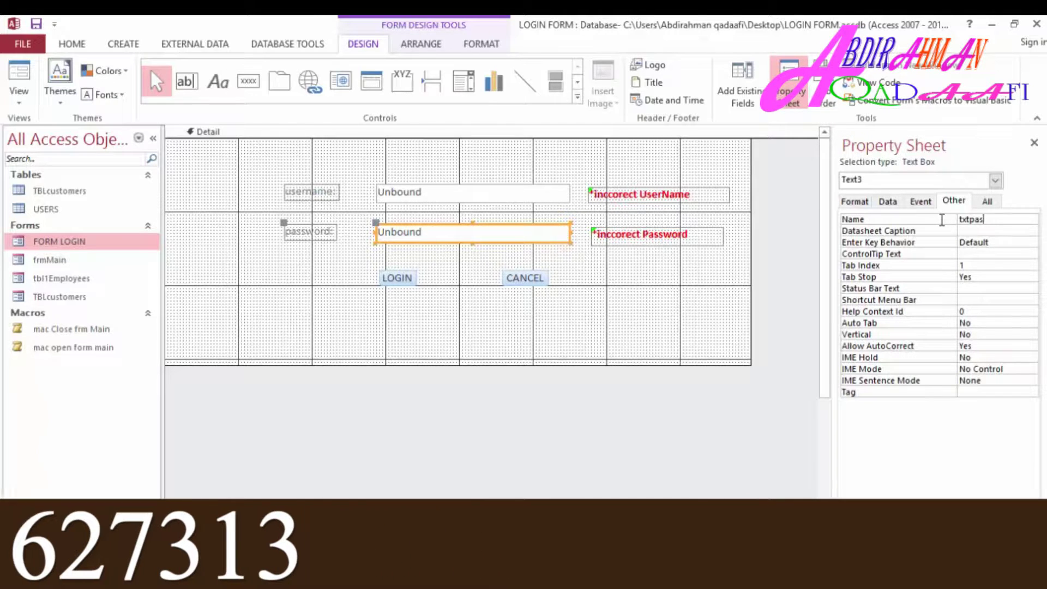
{"action": "type", "text": "sword"}
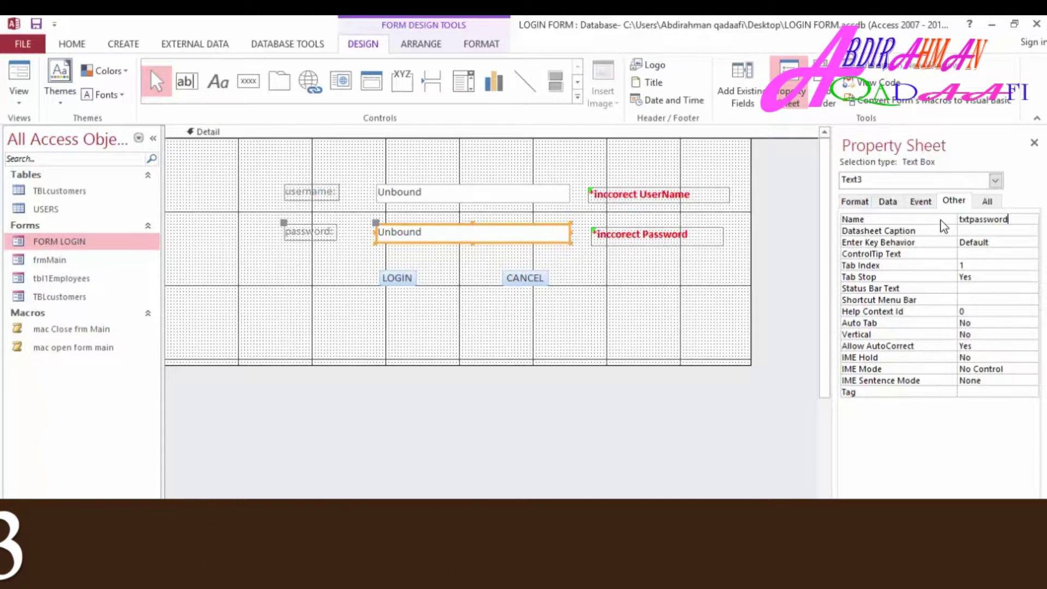
Step: Nudge the *inccorect UserName label slightly away from its text box and name it lblwronguser
{"action": "left_click", "coordinate": [659, 198]}
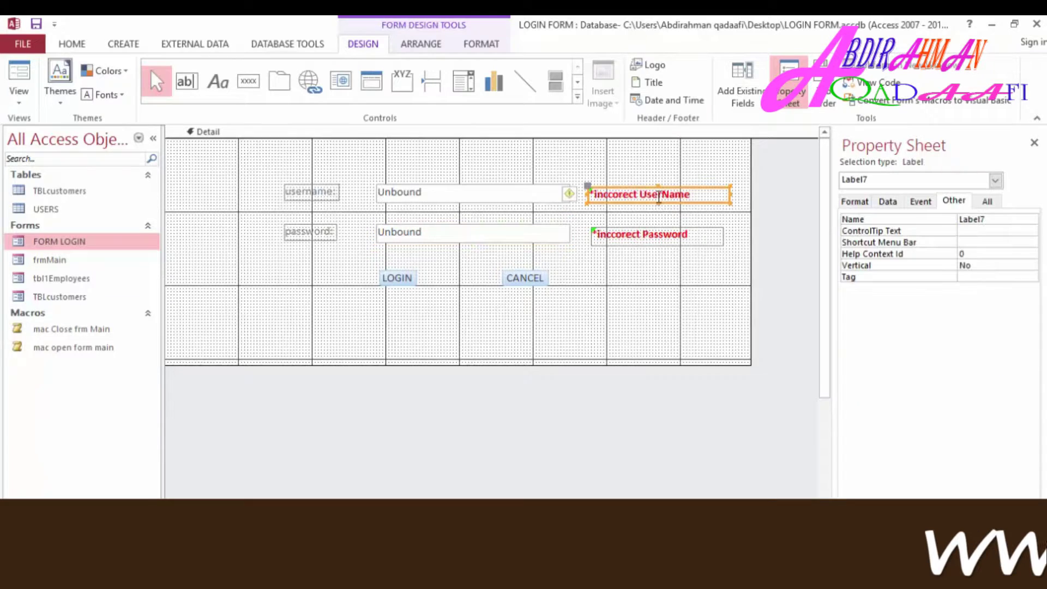
{"action": "left_click_drag", "start_coordinate": [672, 201], "coordinate": [680, 204]}
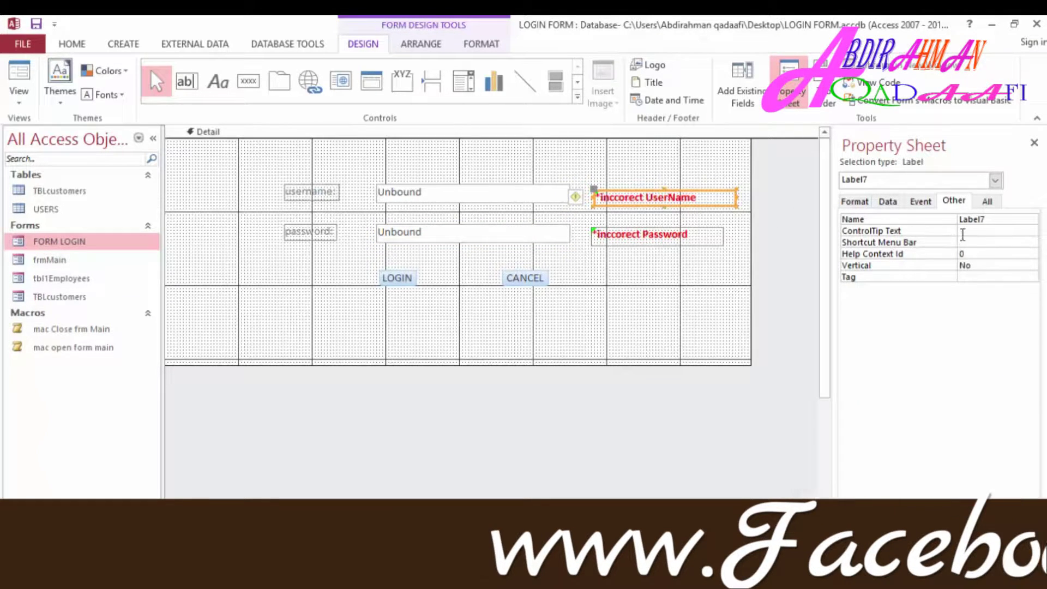
{"action": "double_click", "coordinate": [979, 219]}
{"action": "type", "text": "lbl"}
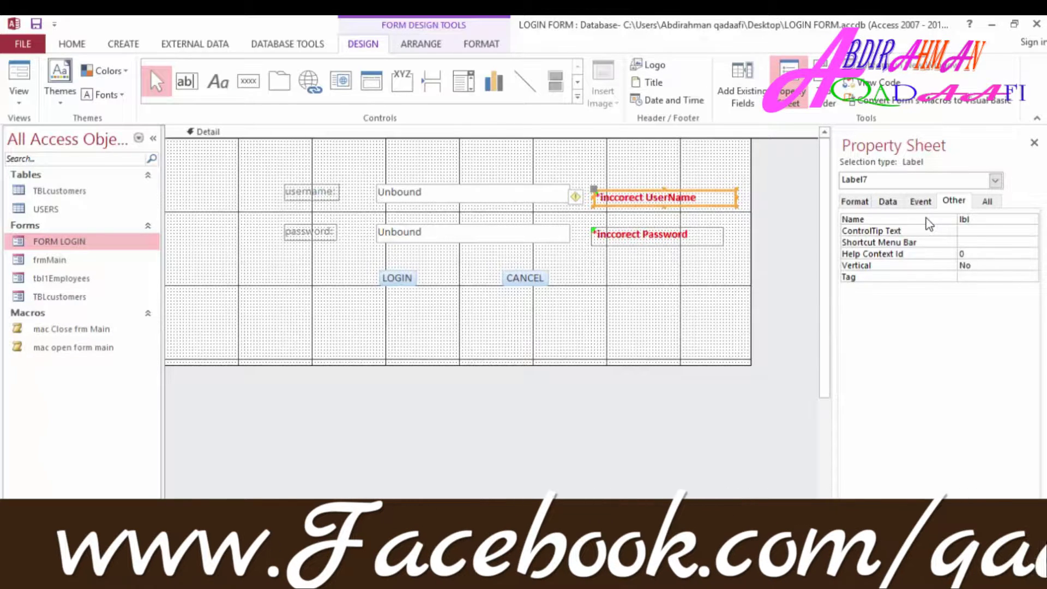
{"action": "type", "text": "wron"}
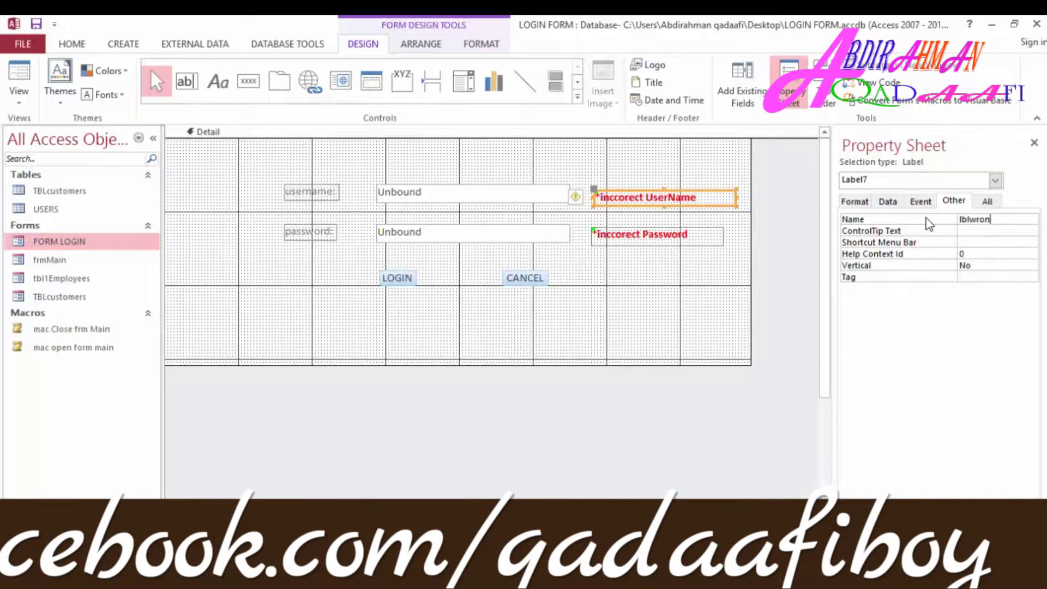
{"action": "type", "text": "g"}
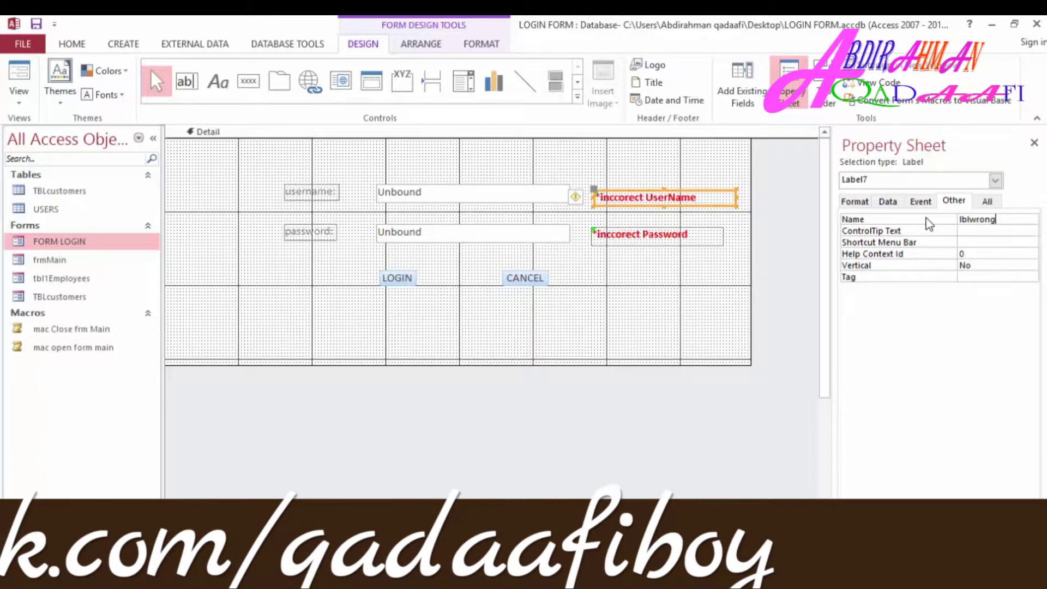
{"action": "type", "text": "user"}
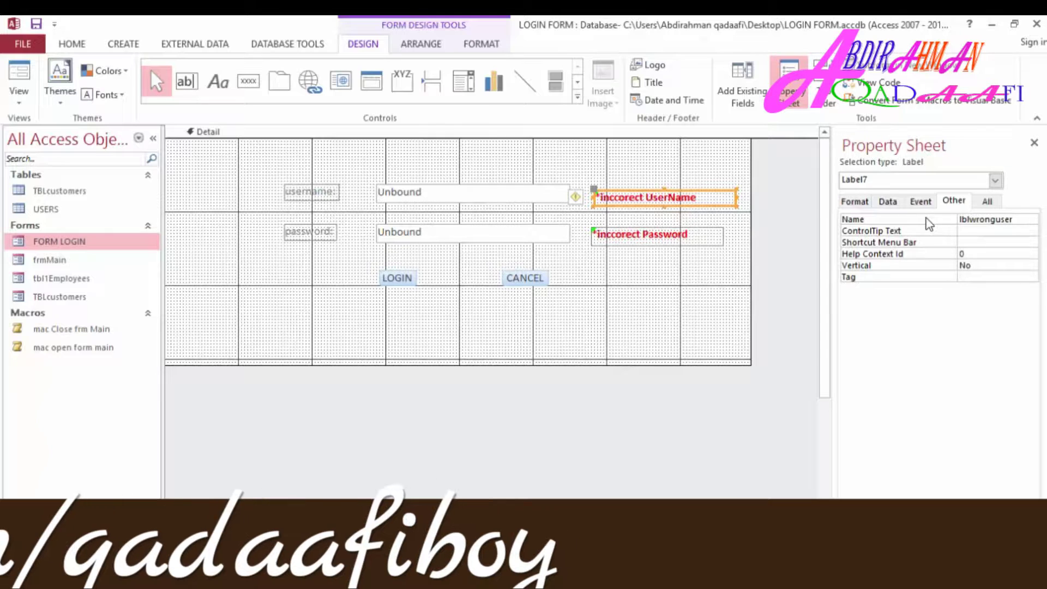
Step: Name the *inccorect Password label lblwrongpassword
{"action": "left_click", "coordinate": [685, 234]}
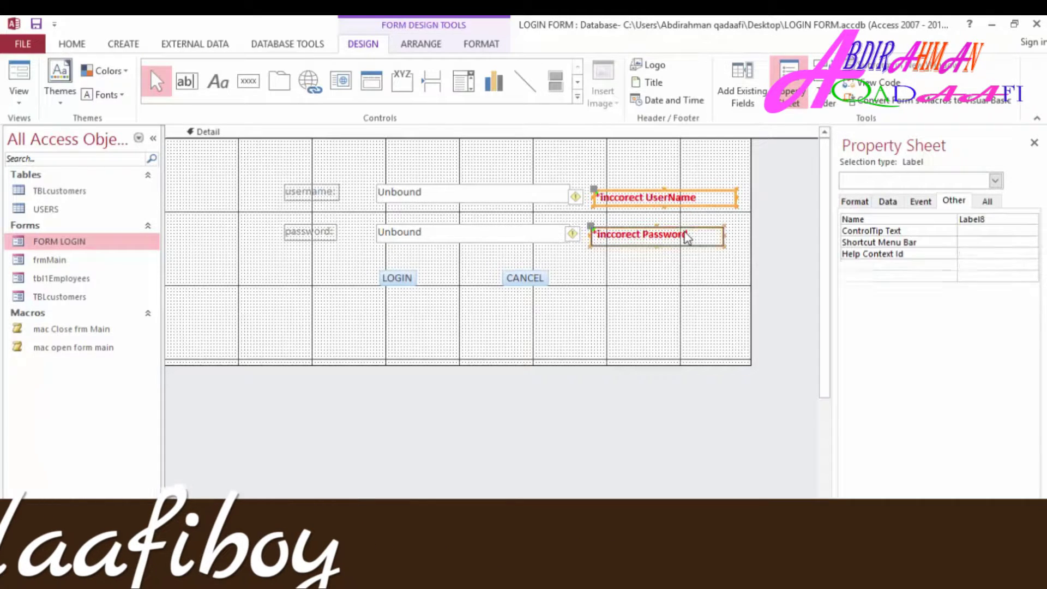
{"action": "left_click_drag", "start_coordinate": [990, 221], "coordinate": [914, 221]}
{"action": "type", "text": "l"}
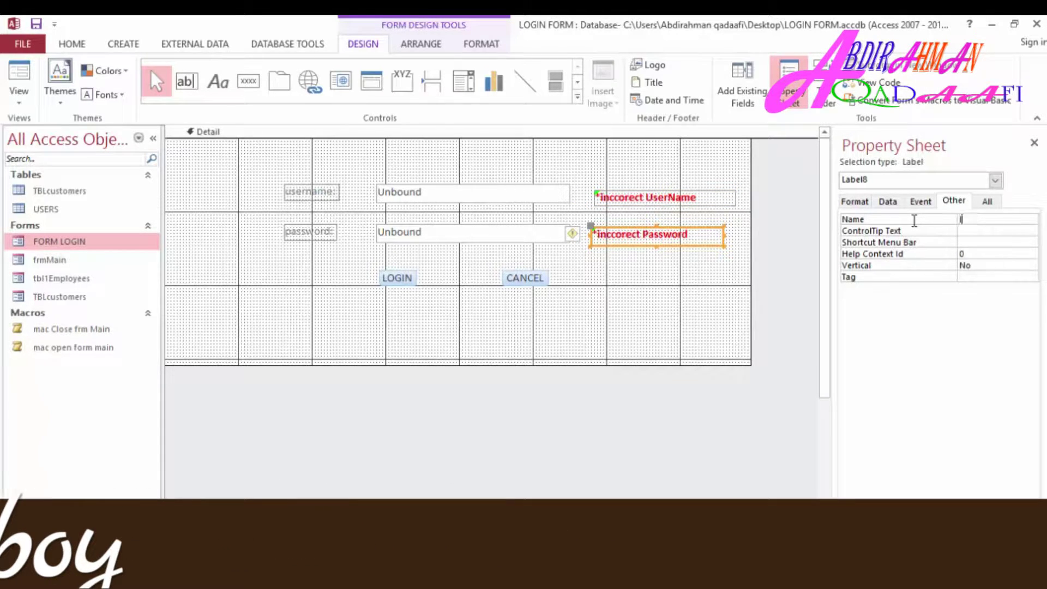
{"action": "type", "text": "blwr"}
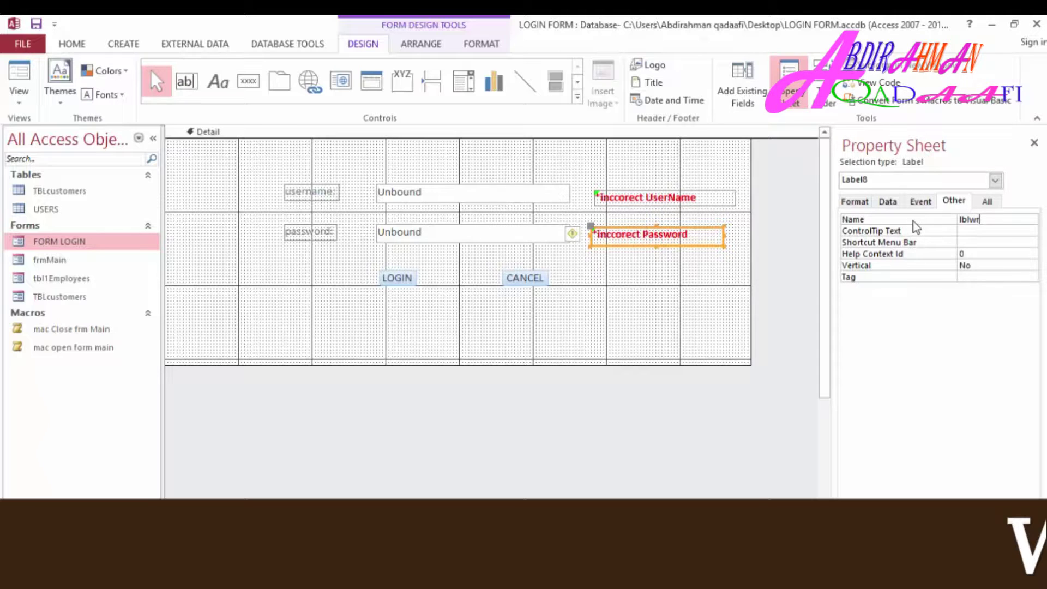
{"action": "type", "text": "ongp"}
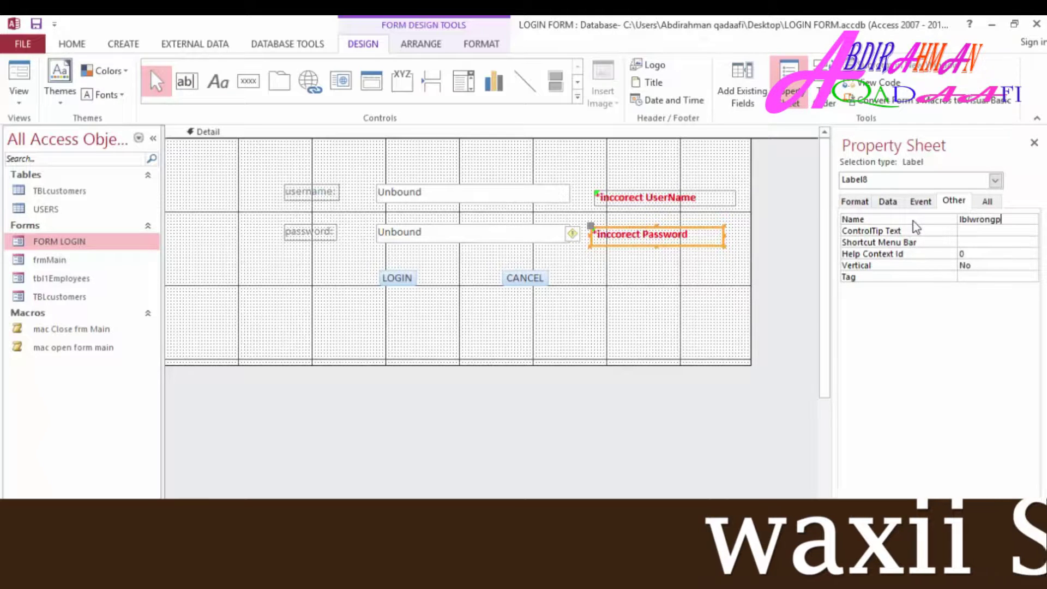
{"action": "type", "text": "assword"}
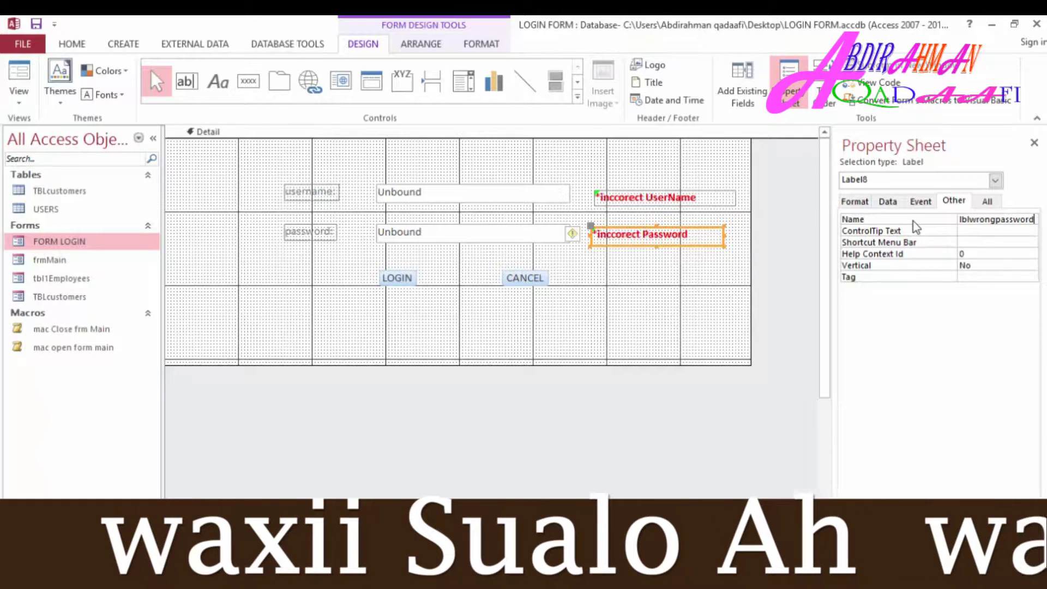
Step: Name the LOGIN command button btnlogin
{"action": "left_click", "coordinate": [397, 277]}
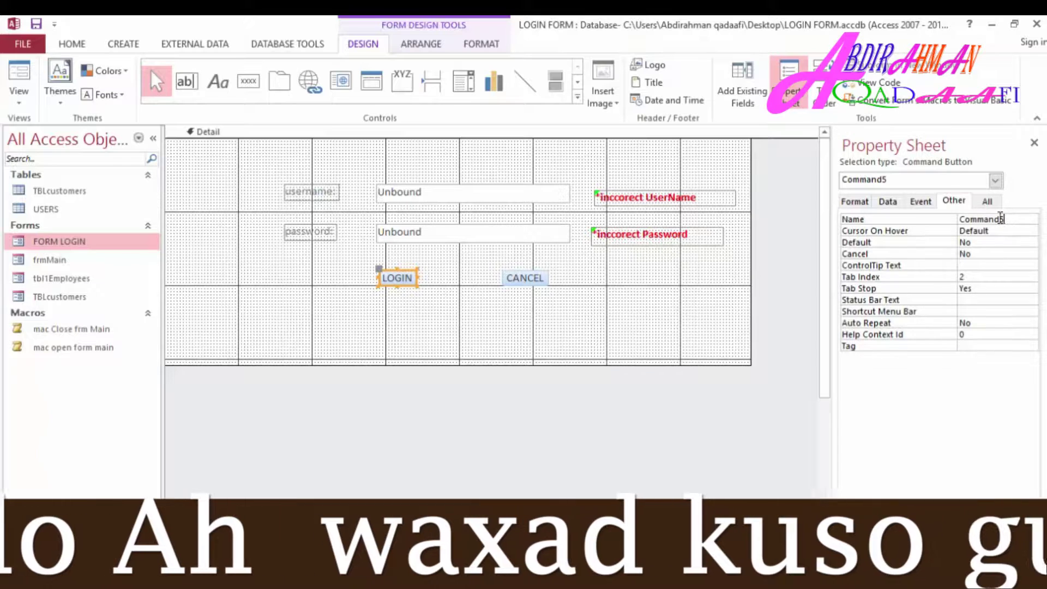
{"action": "left_click_drag", "start_coordinate": [1000, 217], "coordinate": [938, 216]}
{"action": "type", "text": "btnlogin"}
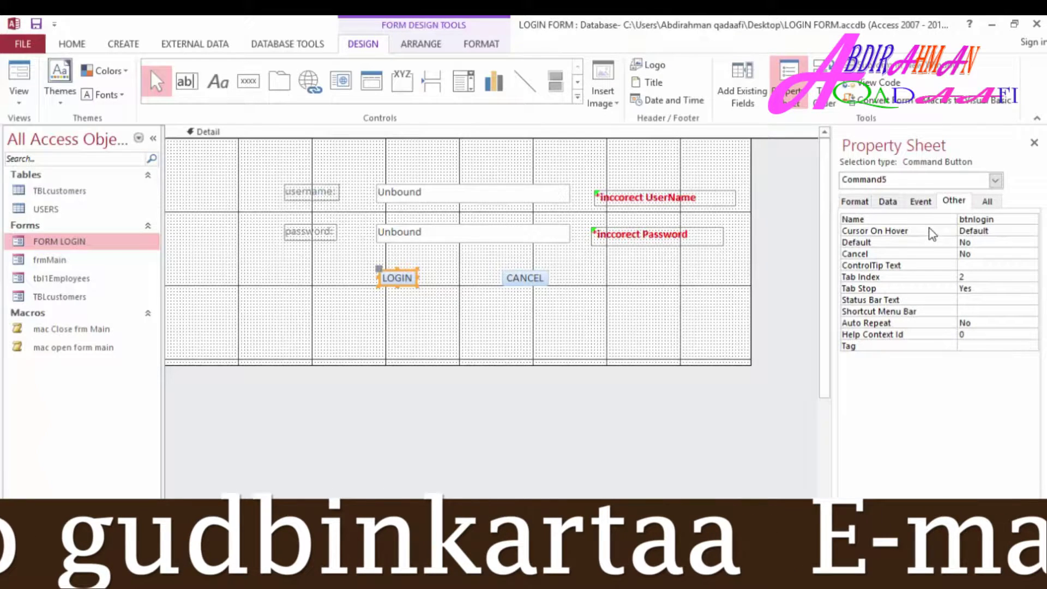
Step: Name the CANCEL command button btncancel
{"action": "left_click", "coordinate": [517, 279]}
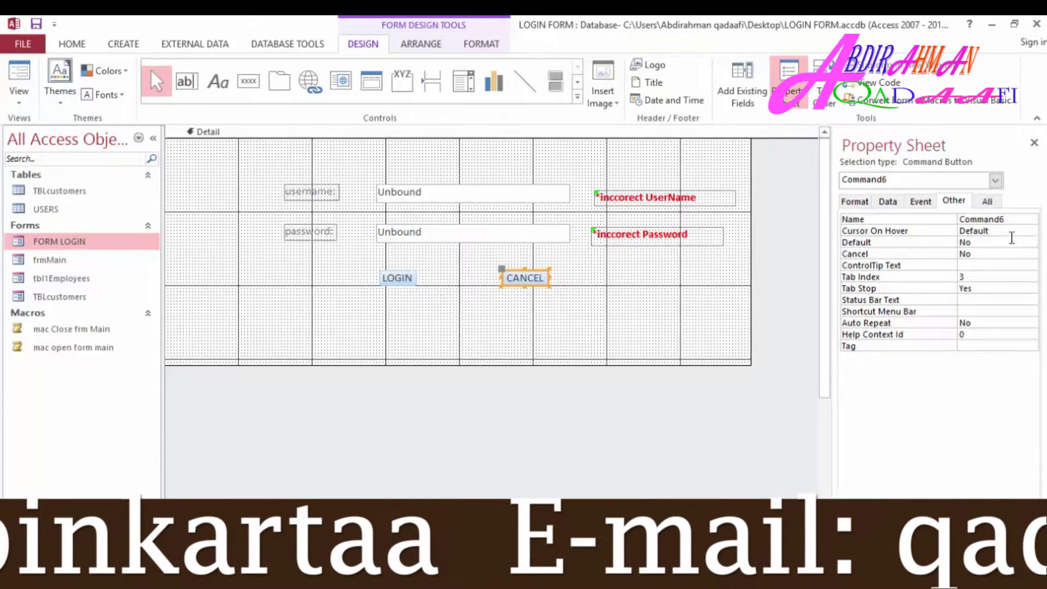
{"action": "left_click_drag", "start_coordinate": [974, 216], "coordinate": [936, 223]}
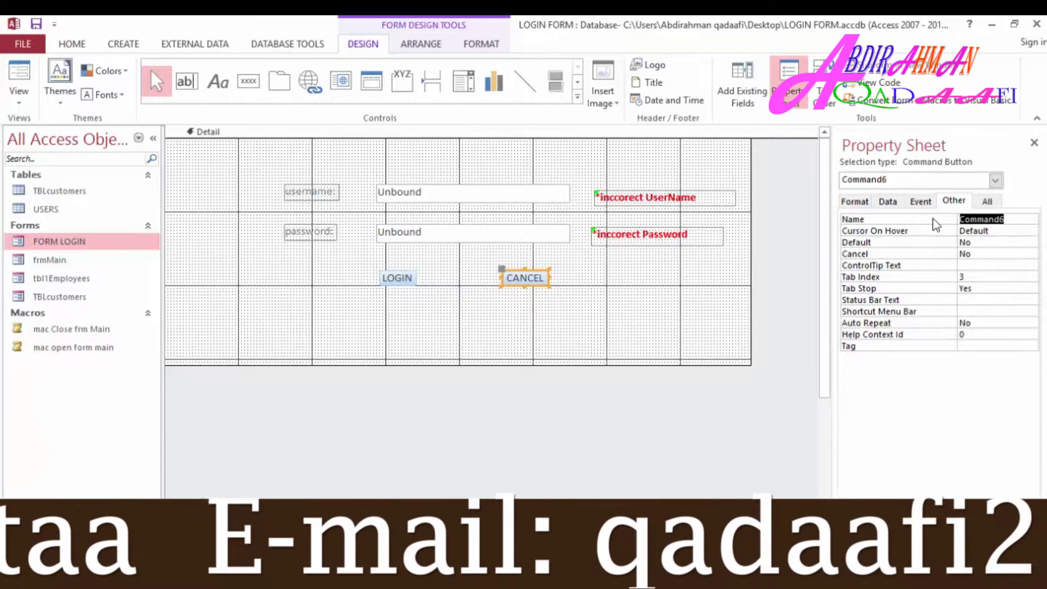
{"action": "type", "text": "btncancel"}
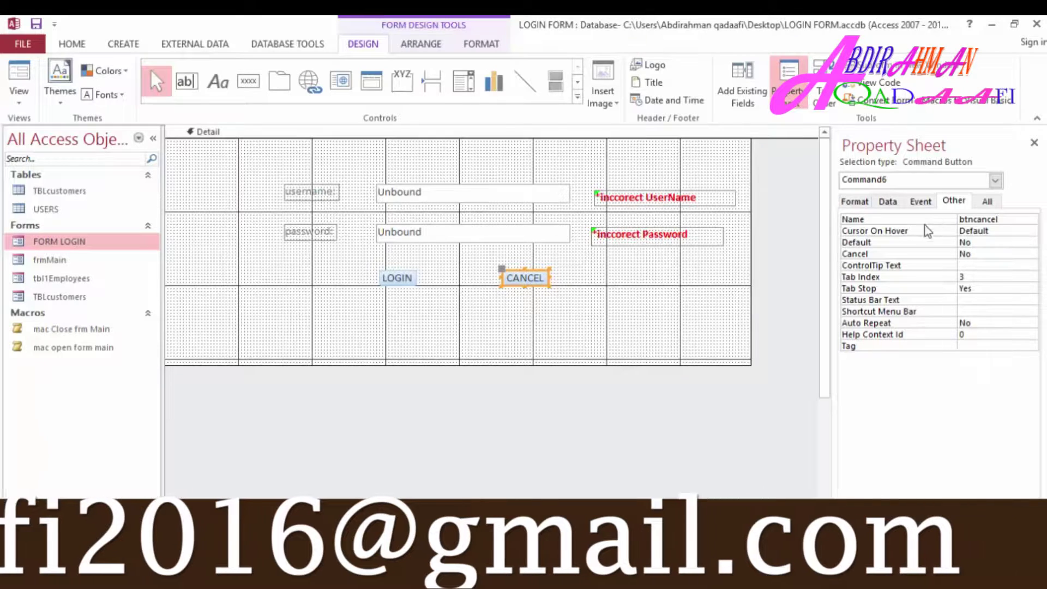
Step: Save the login form and preview it in Form View, returning to Design View
{"action": "left_click", "coordinate": [36, 24]}
{"action": "left_click", "coordinate": [19, 73]}
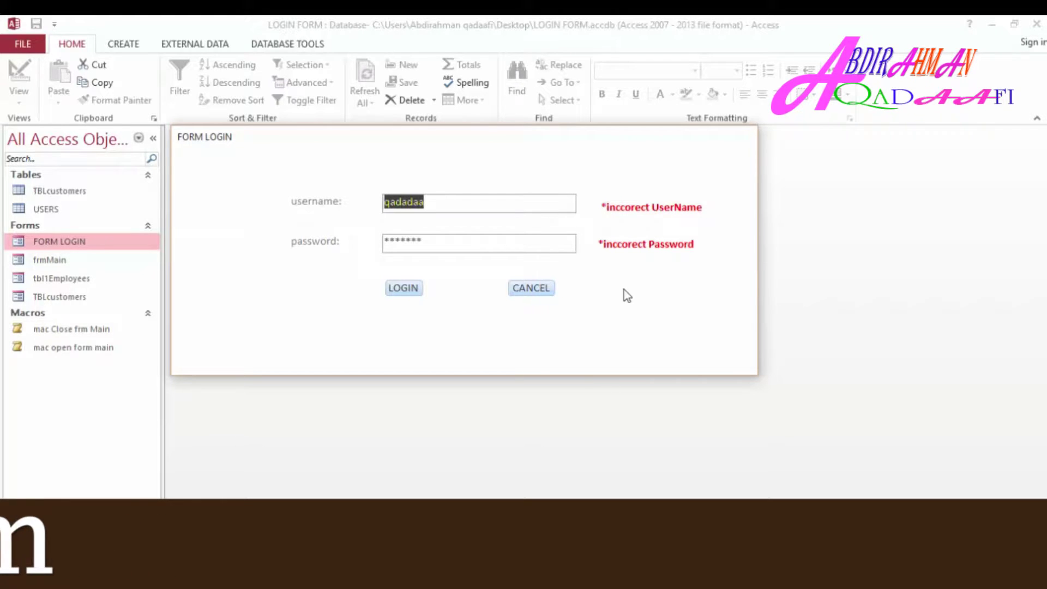
{"action": "right_click", "coordinate": [638, 194]}
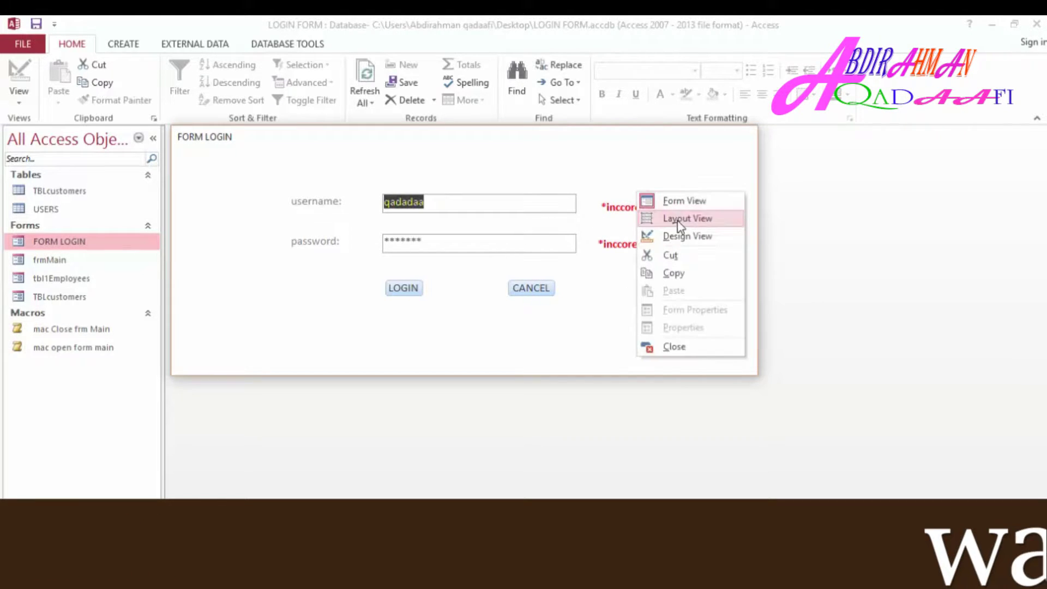
{"action": "left_click", "coordinate": [676, 236]}
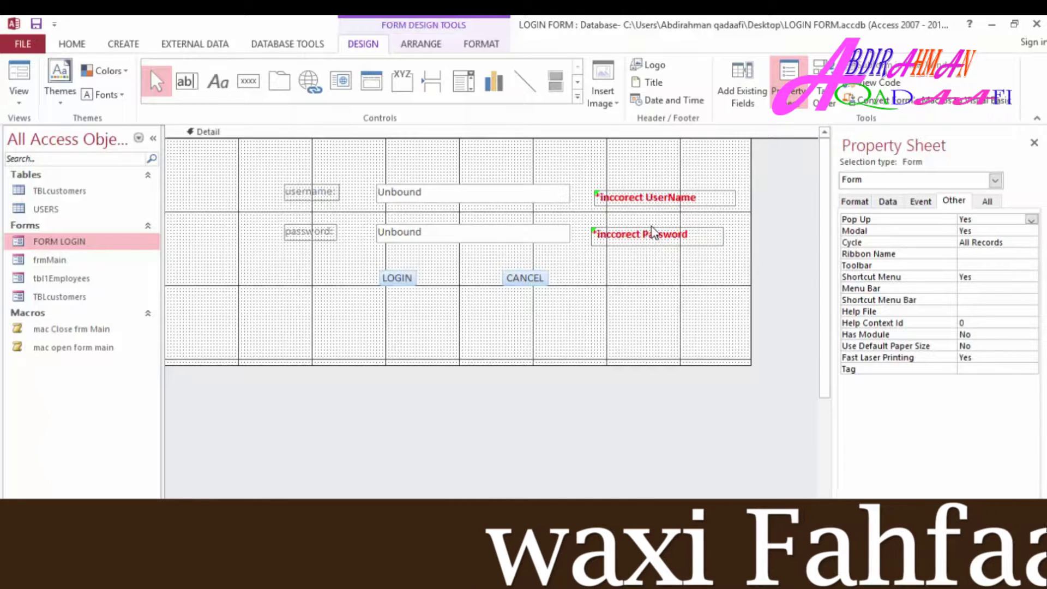
Step: Reduce the *inccorect Password label's height to about 0.21" and set the *inccorect UserName label's Visible property to No
{"action": "left_click", "coordinate": [668, 203]}
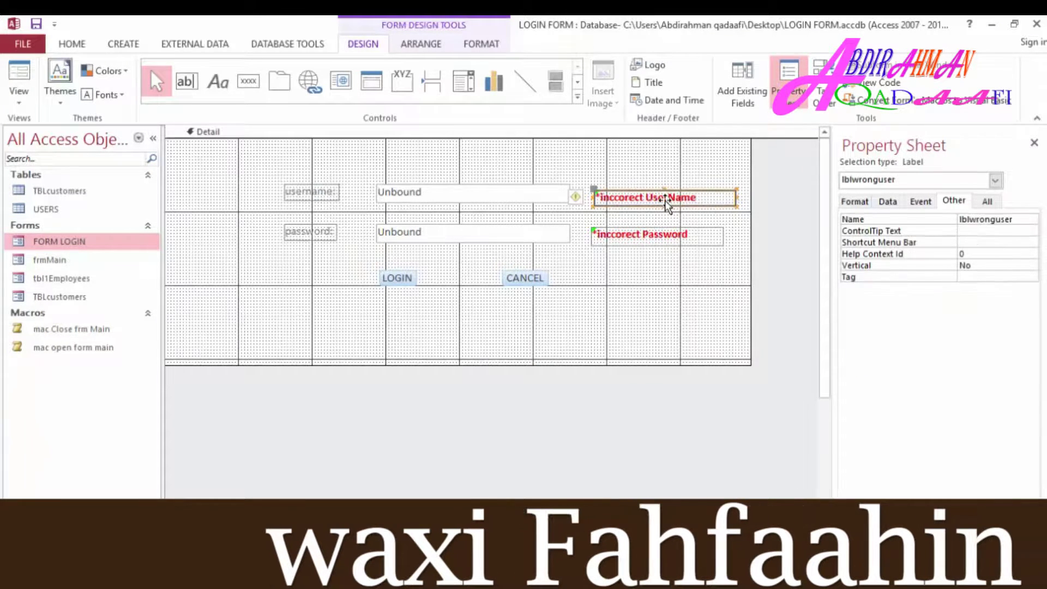
{"action": "left_click", "coordinate": [704, 235]}
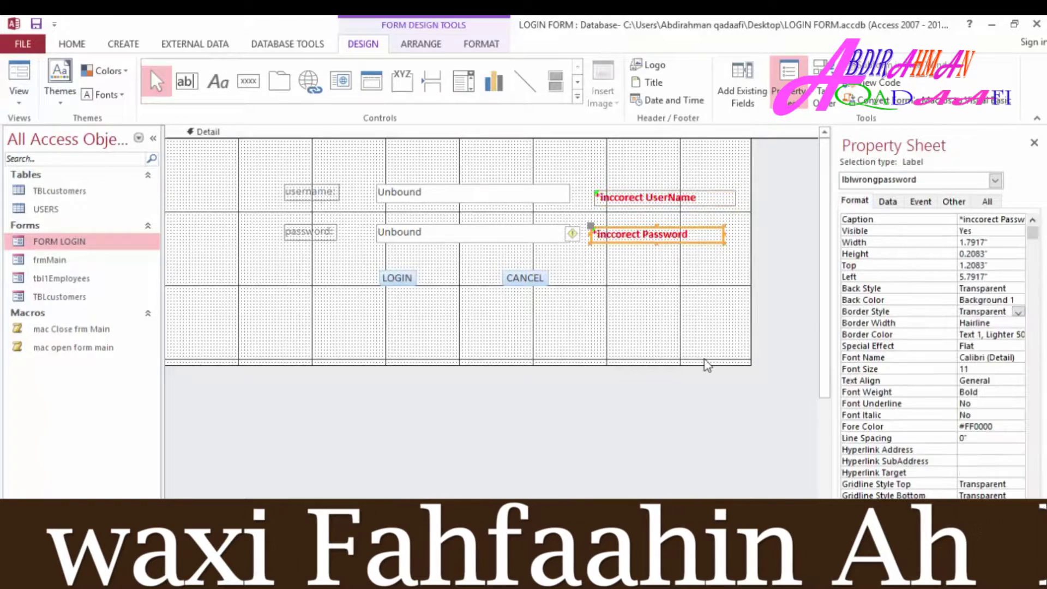
{"action": "left_click", "coordinate": [677, 205]}
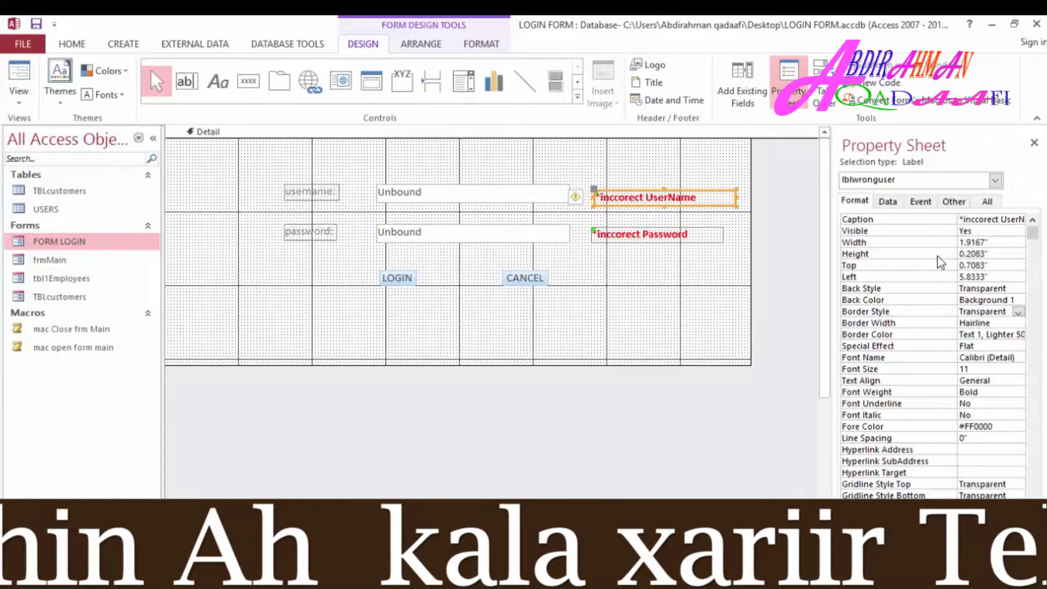
{"action": "left_click", "coordinate": [987, 205]}
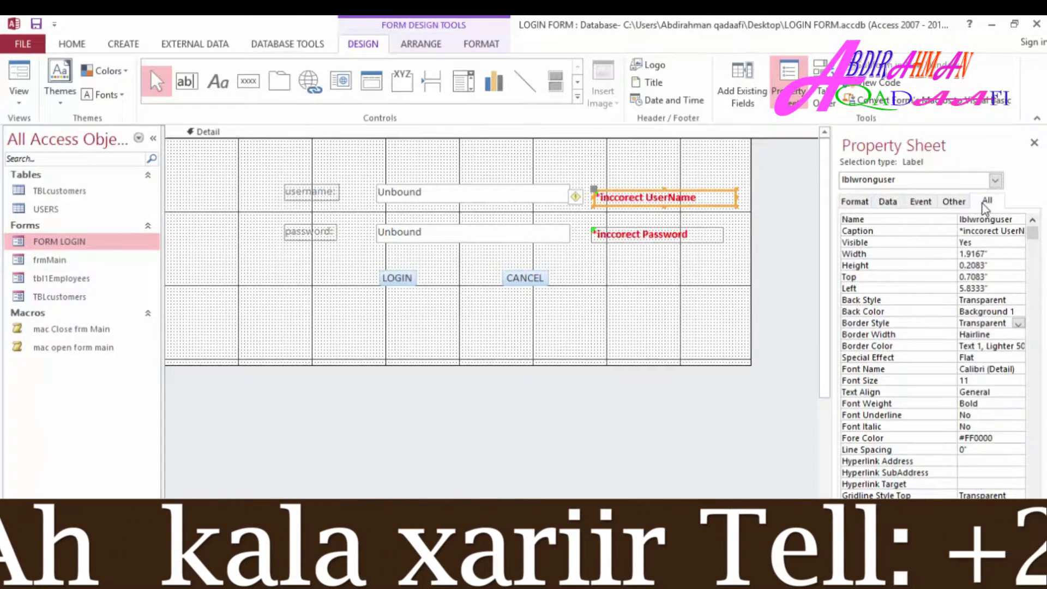
{"action": "left_click", "coordinate": [989, 242]}
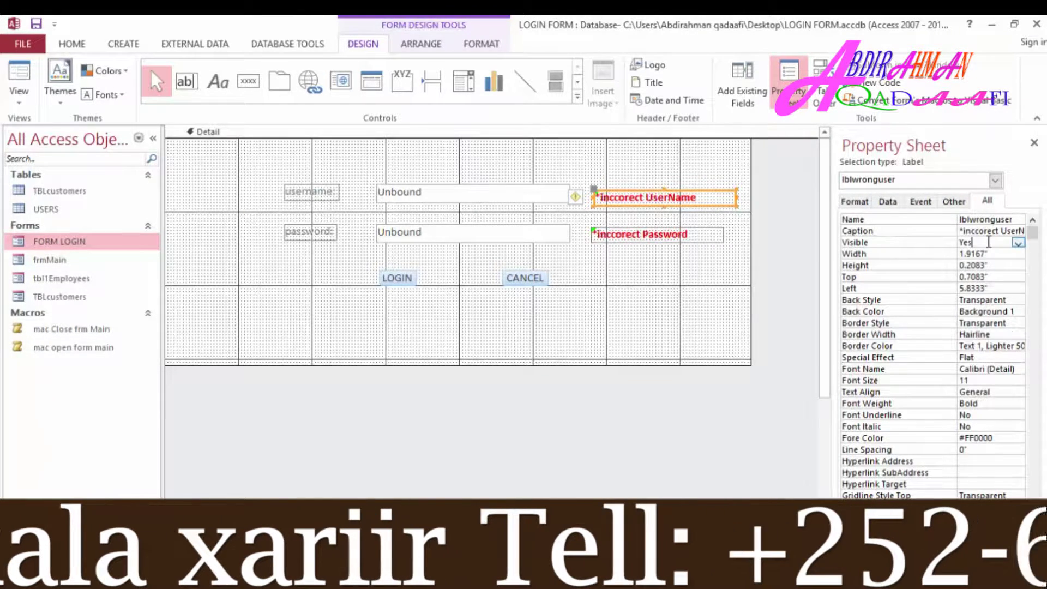
{"action": "left_click", "coordinate": [1018, 243]}
{"action": "left_click", "coordinate": [997, 264]}
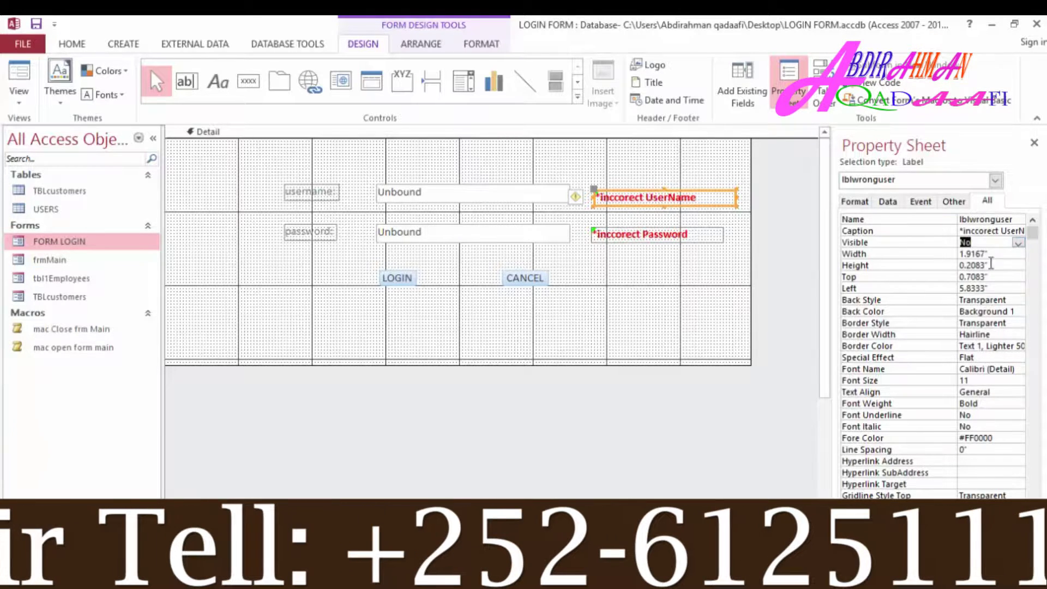
Step: Set the *inccorect Password label's Visible property to No
{"action": "left_click", "coordinate": [673, 235]}
{"action": "left_click", "coordinate": [1019, 244]}
{"action": "left_click", "coordinate": [997, 264]}
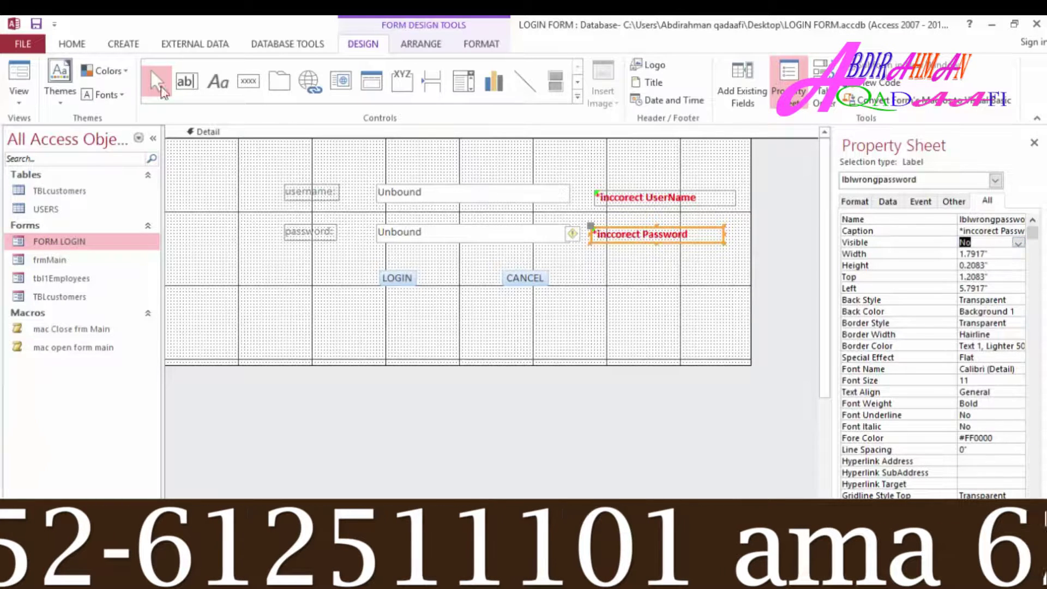
Step: Test the login in Form View with username aa and a password, and return to Design View
{"action": "left_click", "coordinate": [21, 76]}
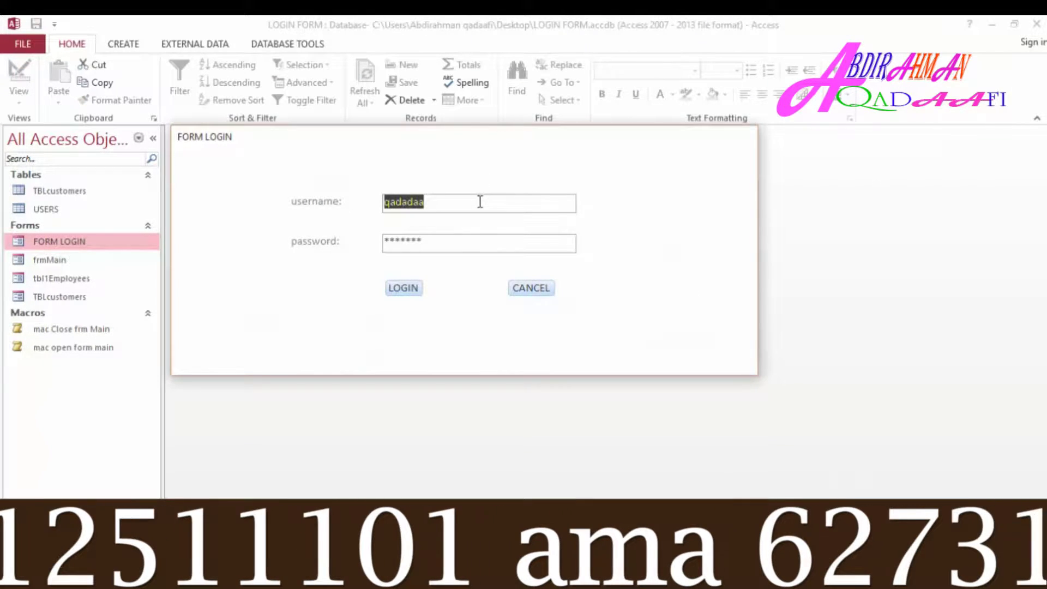
{"action": "type", "text": "aa"}
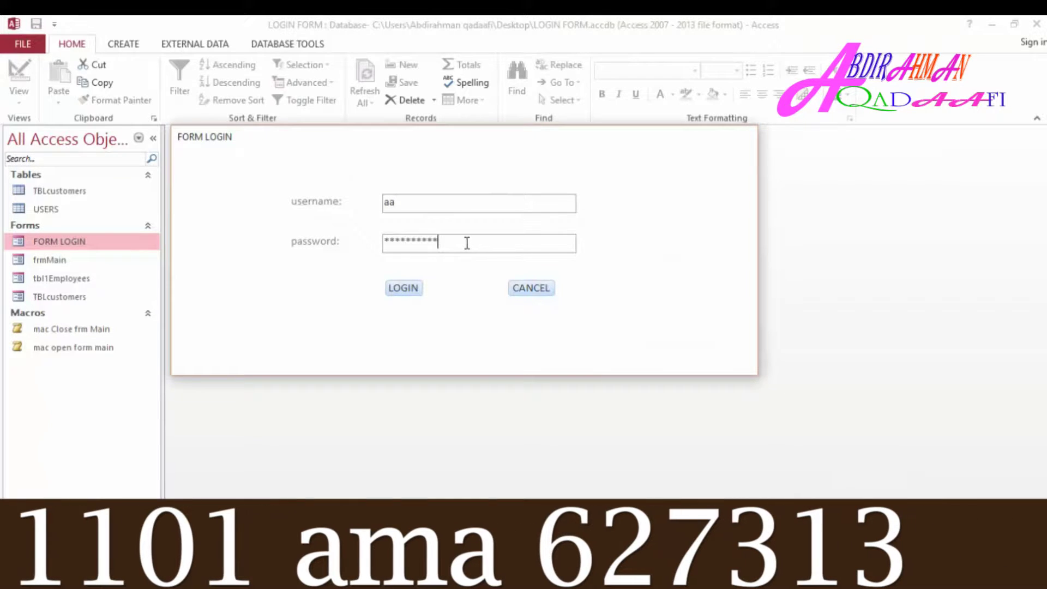
{"action": "left_click", "coordinate": [403, 288]}
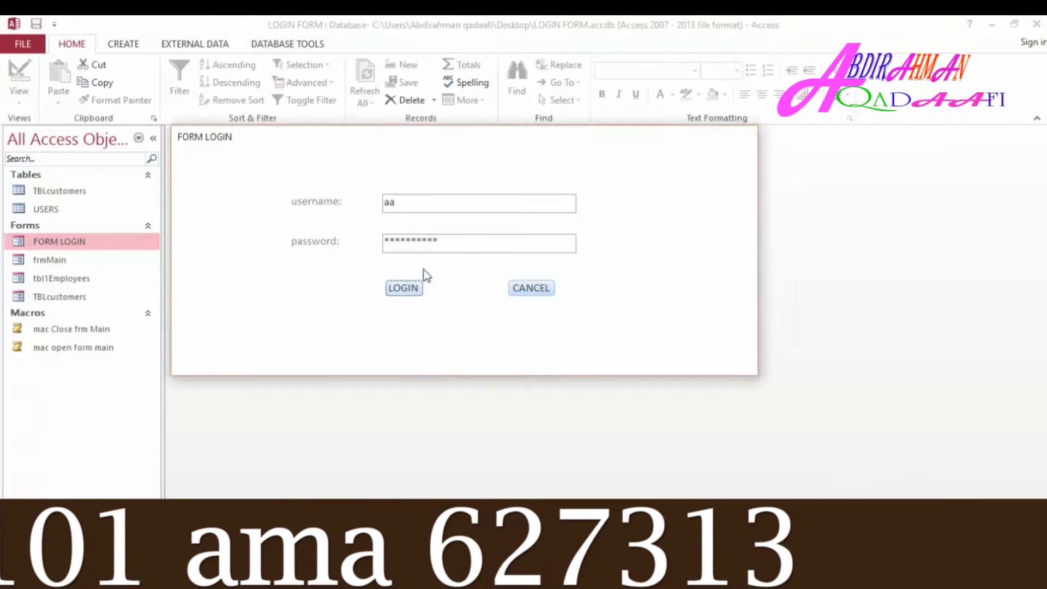
{"action": "right_click", "coordinate": [624, 163]}
{"action": "left_click", "coordinate": [676, 207]}
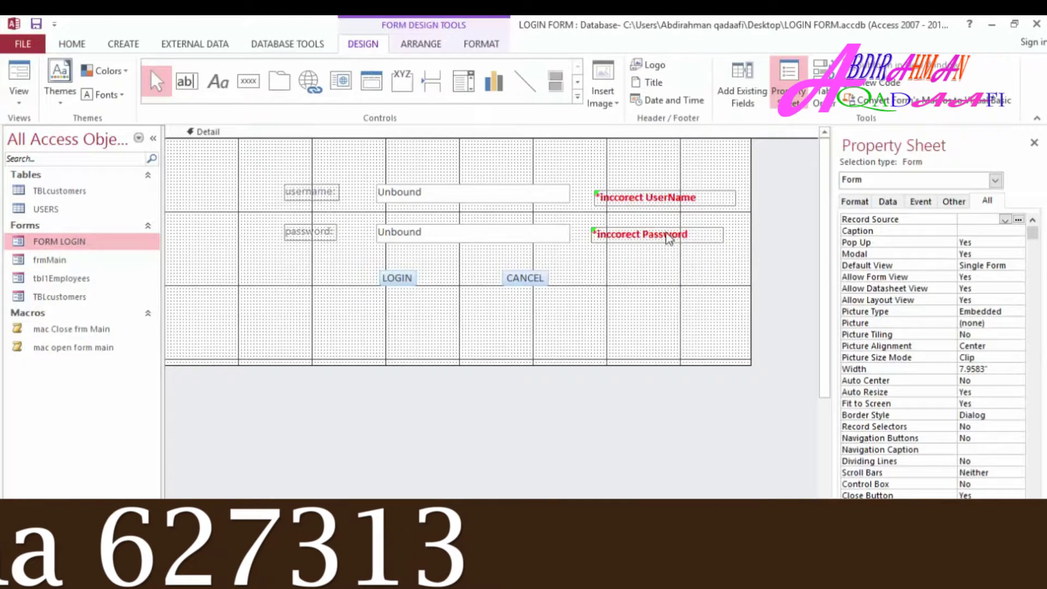
Step: Set the form's Detail section back color to dark blue #1F497D
{"action": "left_click", "coordinate": [669, 238]}
{"action": "left_click", "coordinate": [652, 201]}
{"action": "right_click", "coordinate": [617, 268]}
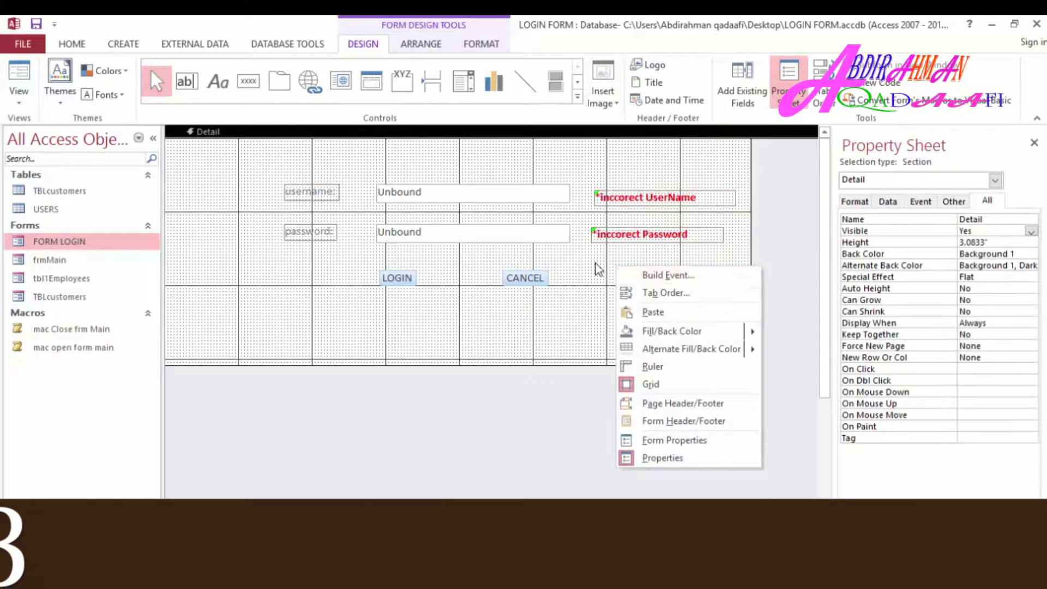
{"action": "left_click", "coordinate": [593, 267]}
{"action": "right_click", "coordinate": [599, 262]}
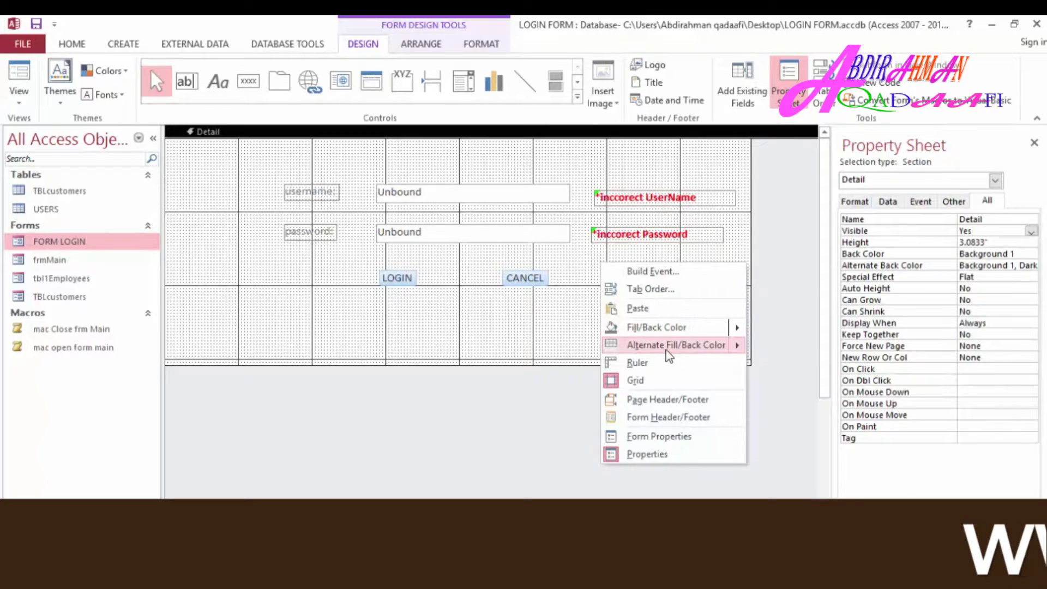
{"action": "mouse_move", "coordinate": [676, 327]}
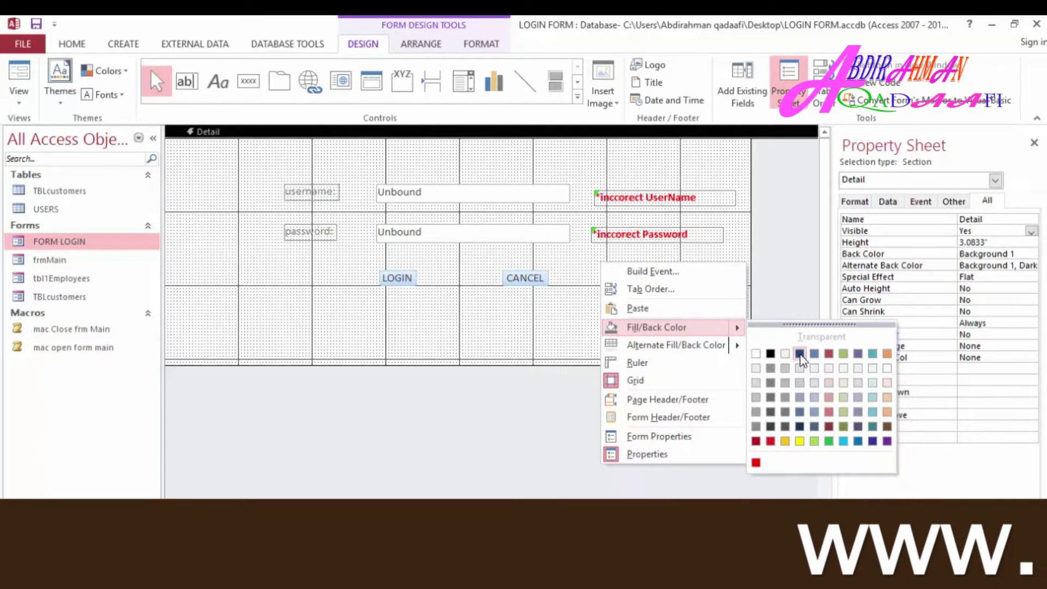
{"action": "left_click", "coordinate": [799, 354]}
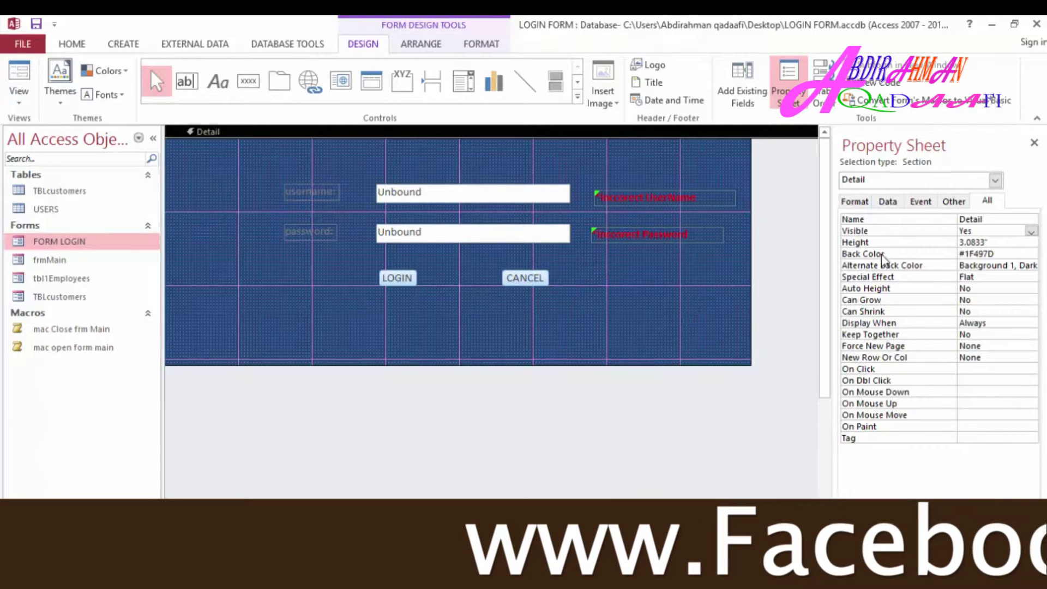
Step: Try yellow #FFF200 and purple #6F3198 as the Detail section's back color, and settle on dark blue #1F497D again
{"action": "right_click", "coordinate": [631, 265]}
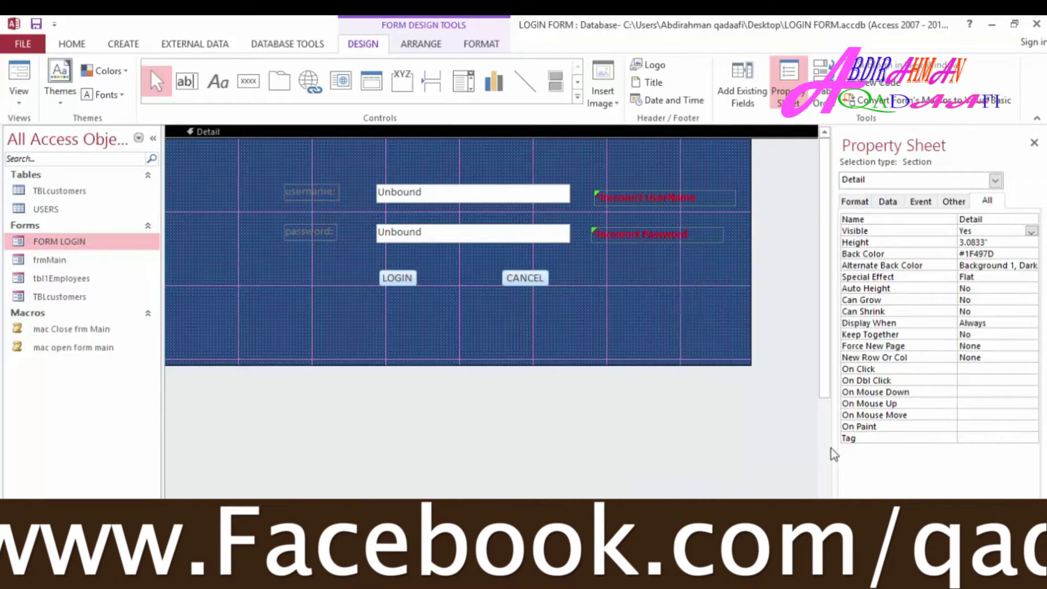
{"action": "right_click", "coordinate": [615, 286]}
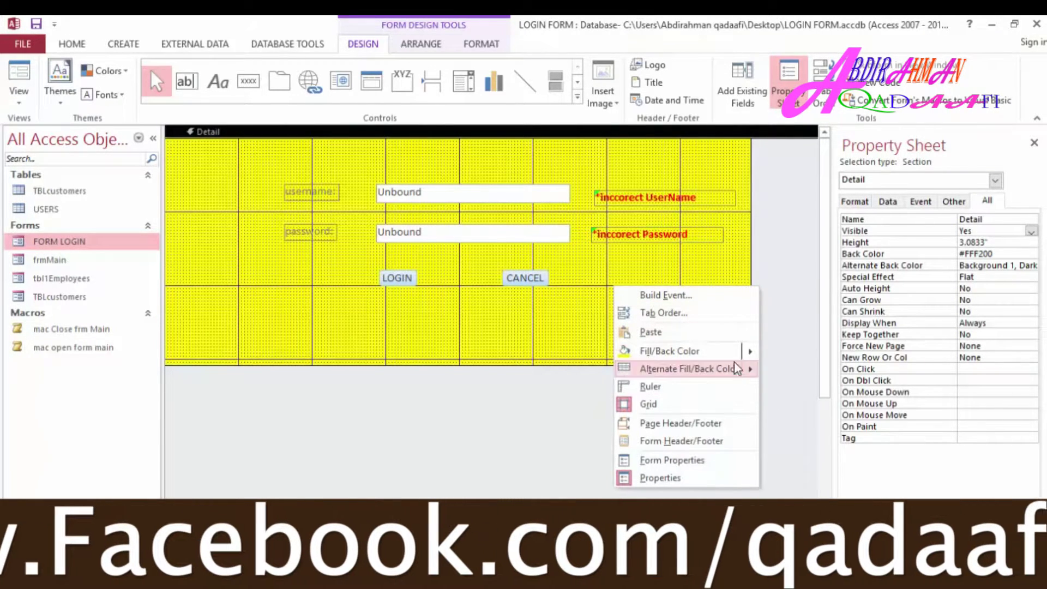
{"action": "mouse_move", "coordinate": [703, 351]}
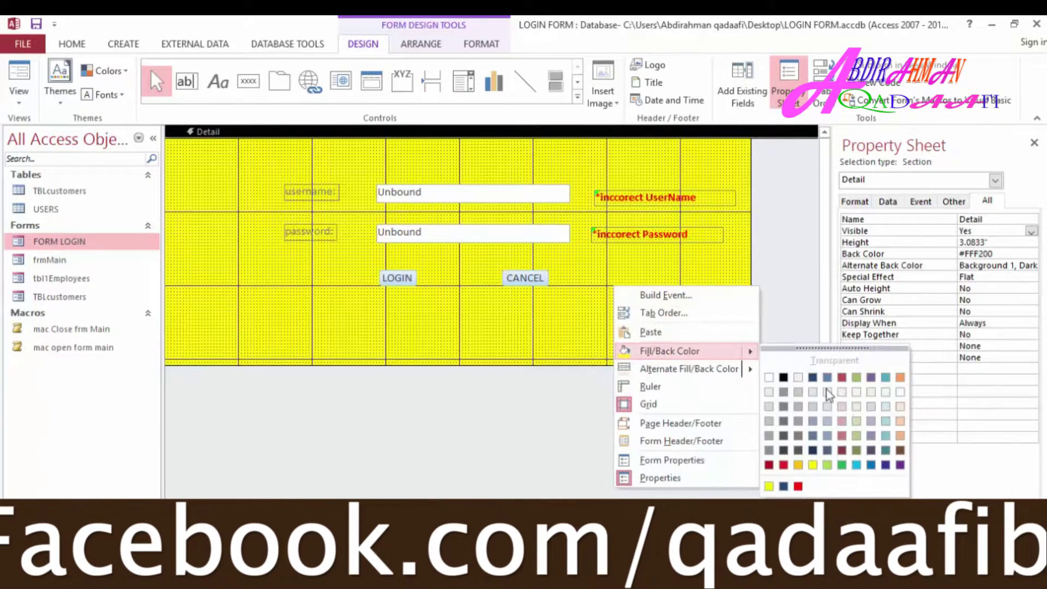
{"action": "left_click", "coordinate": [901, 465]}
{"action": "right_click", "coordinate": [620, 263]}
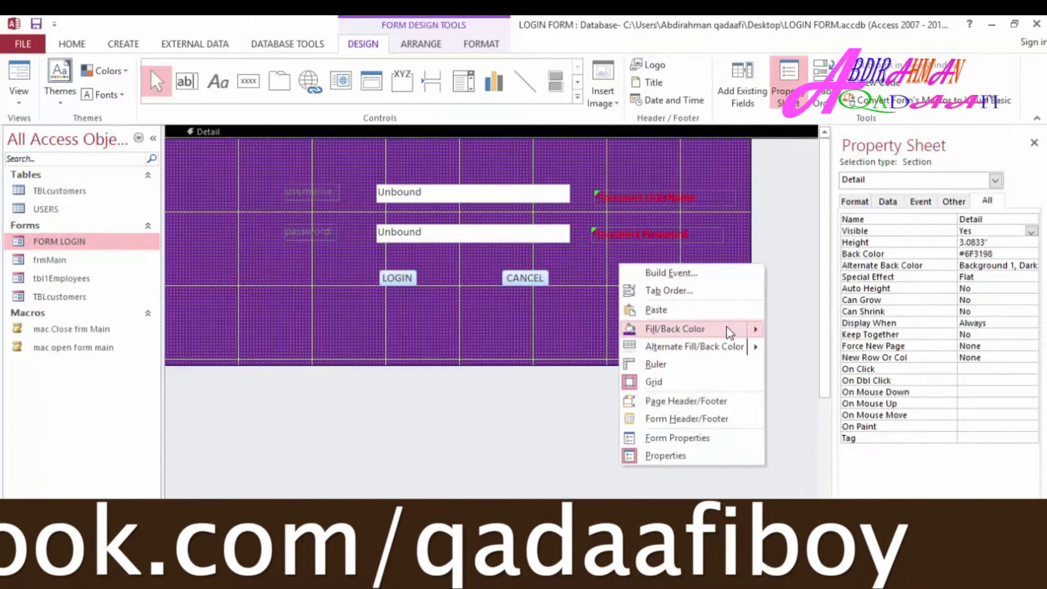
{"action": "mouse_move", "coordinate": [729, 332]}
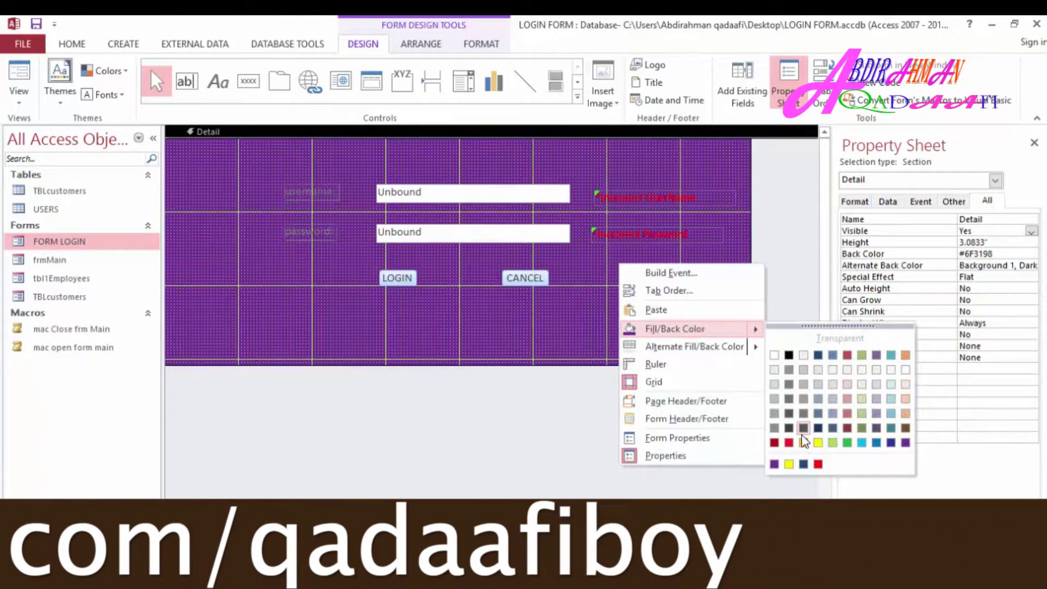
{"action": "left_click", "coordinate": [803, 464]}
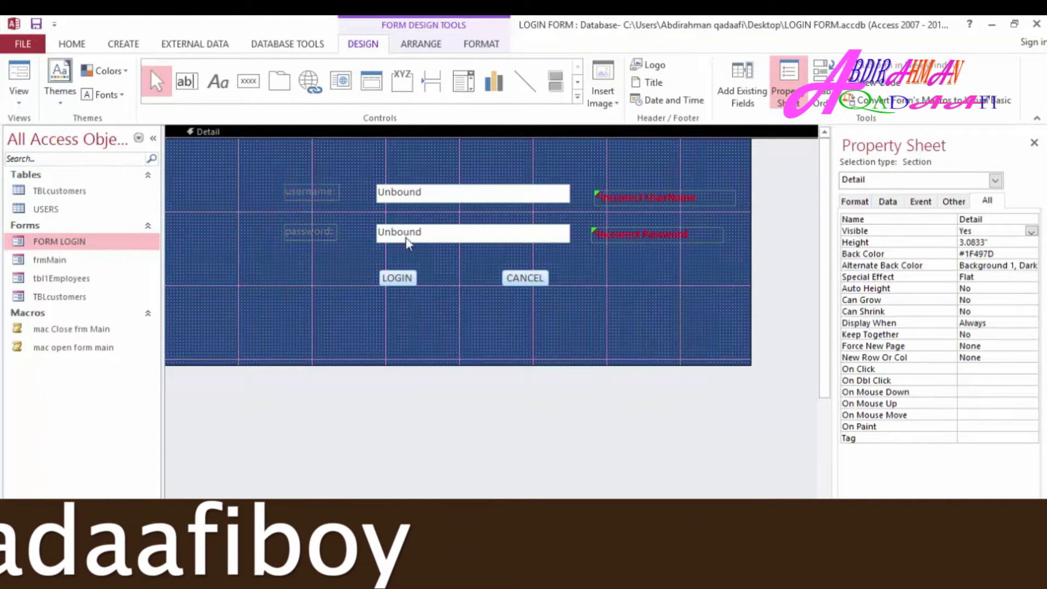
Step: Preview the dark blue login form in Form View and return to Design View
{"action": "left_click", "coordinate": [20, 79]}
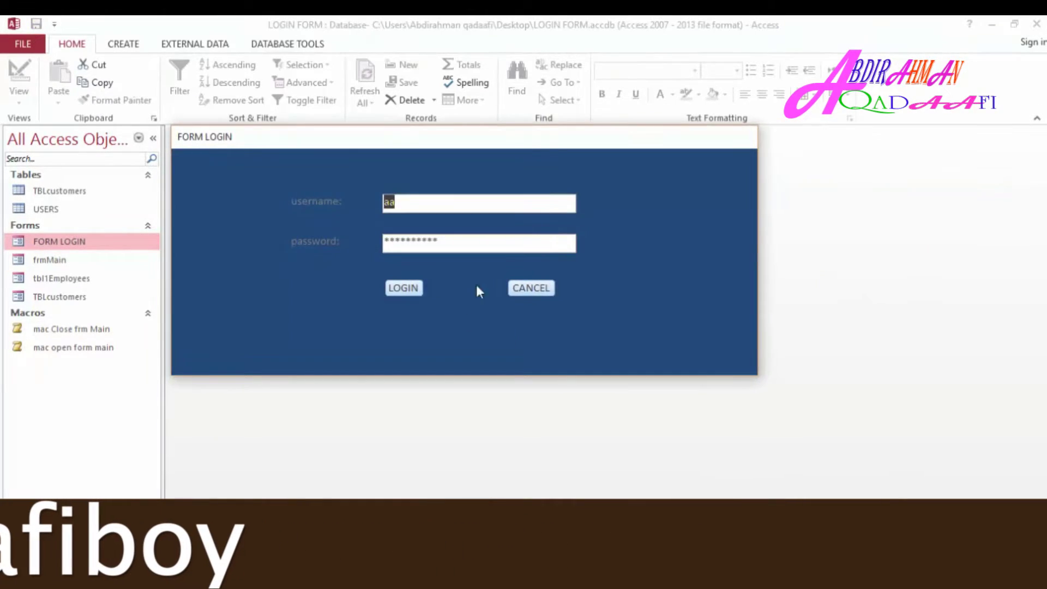
{"action": "right_click", "coordinate": [634, 220]}
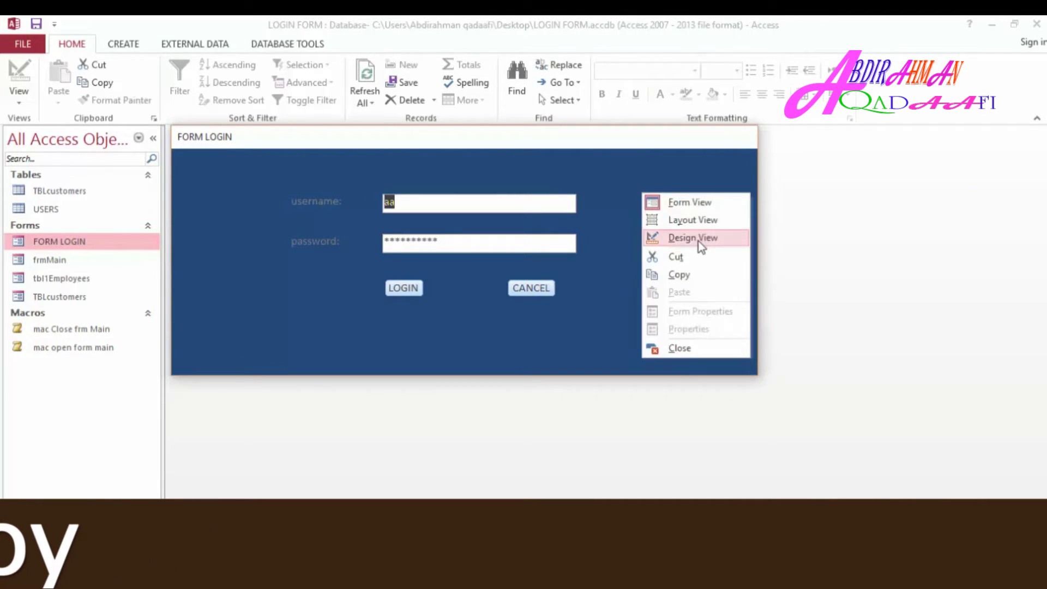
{"action": "left_click", "coordinate": [700, 237]}
Step: Set the CANCEL button's font color to red #FF0000
{"action": "left_click", "coordinate": [522, 279]}
{"action": "right_click", "coordinate": [522, 279]}
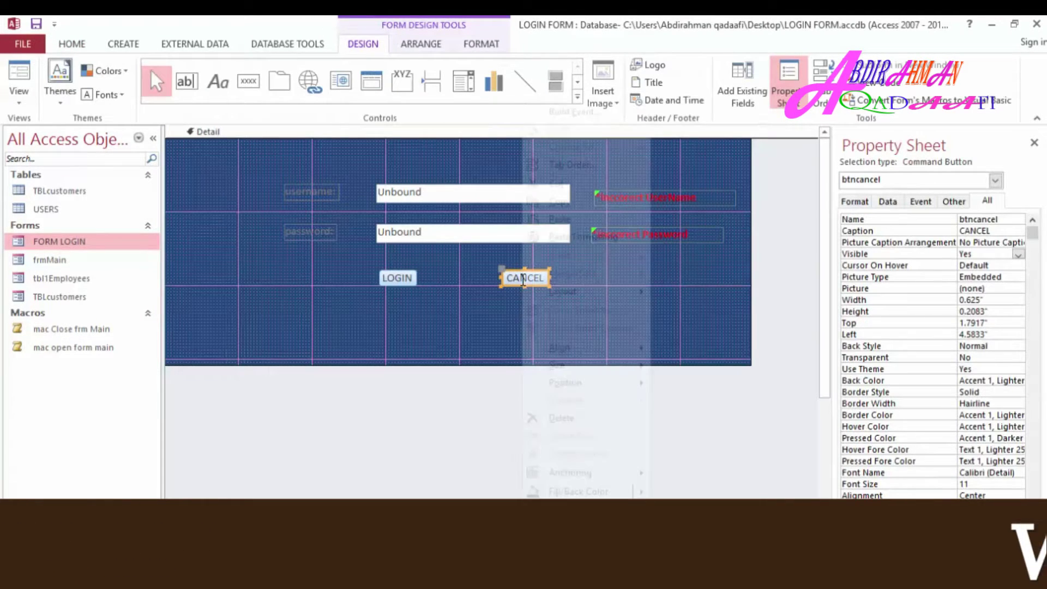
{"action": "mouse_move", "coordinate": [580, 510]}
{"action": "left_click", "coordinate": [681, 524]}
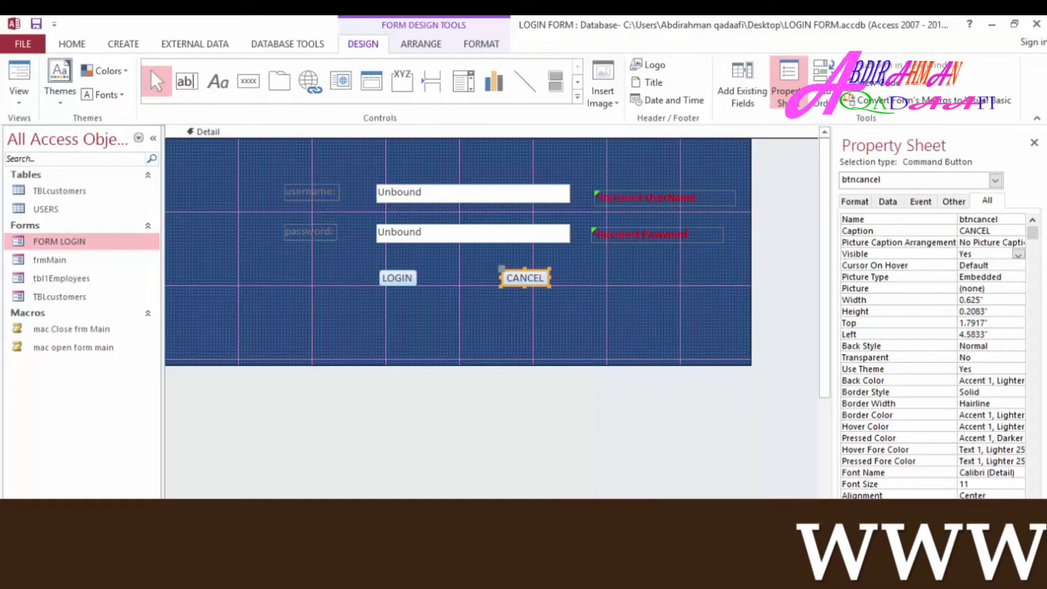
Step: Fill the LOGIN and CANCEL buttons with red #FF0000
{"action": "right_click", "coordinate": [391, 276]}
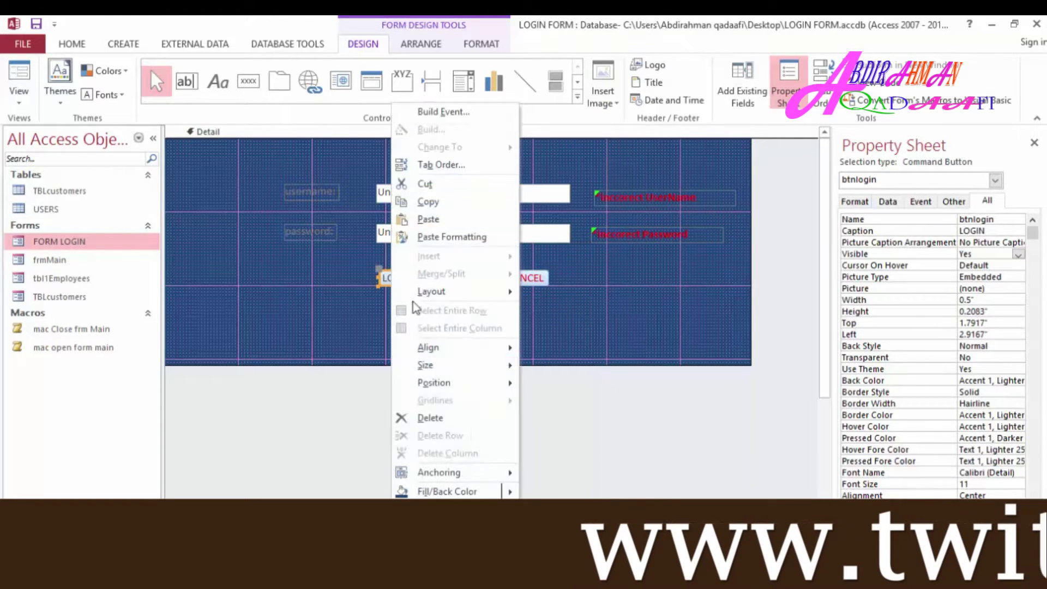
{"action": "mouse_move", "coordinate": [458, 493]}
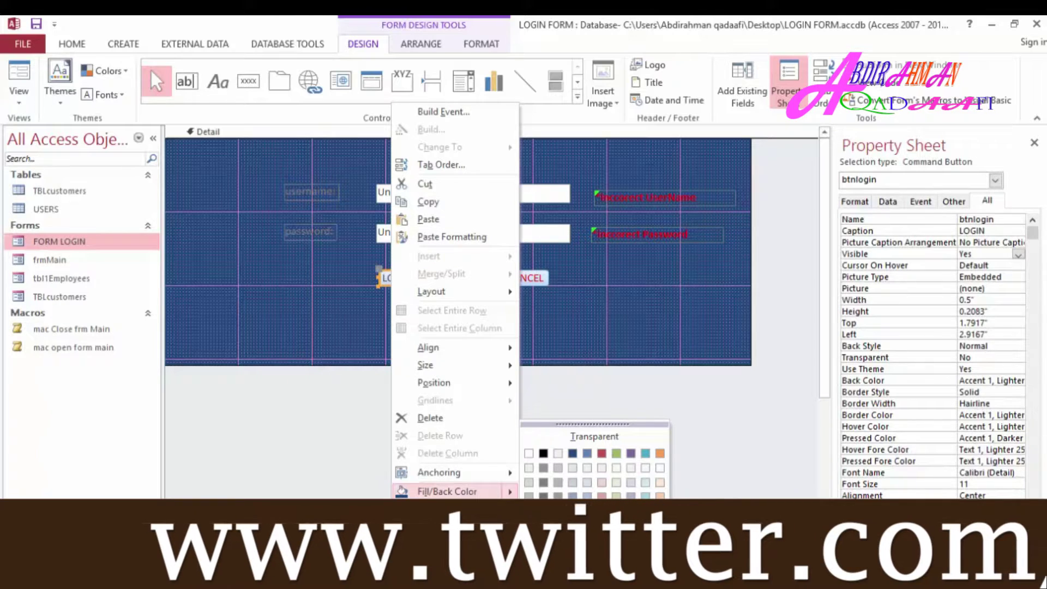
{"action": "left_click", "coordinate": [543, 537]}
{"action": "right_click", "coordinate": [515, 278]}
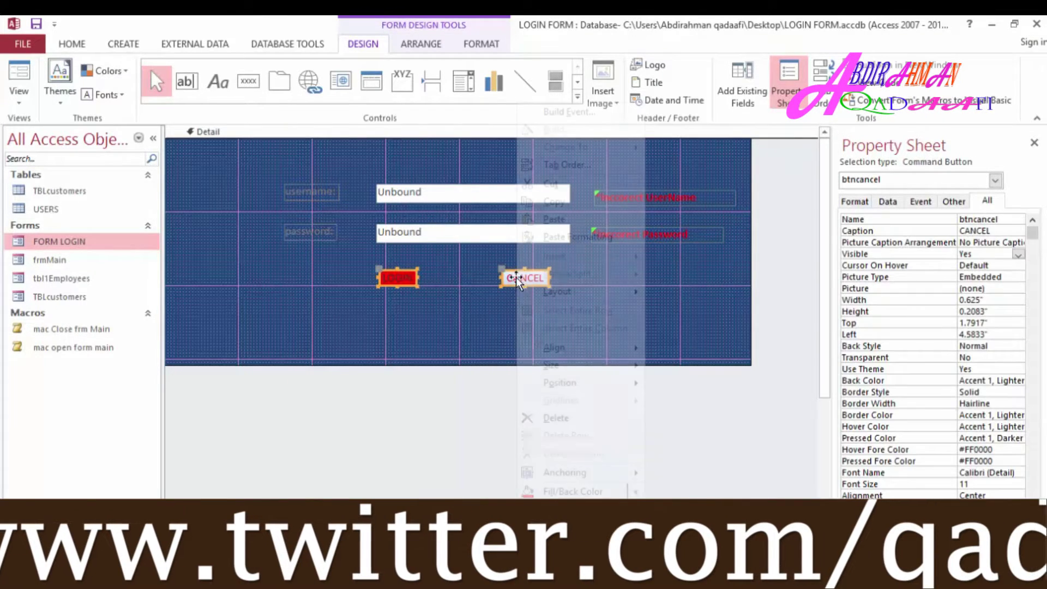
{"action": "mouse_move", "coordinate": [576, 492]}
{"action": "left_click", "coordinate": [665, 537]}
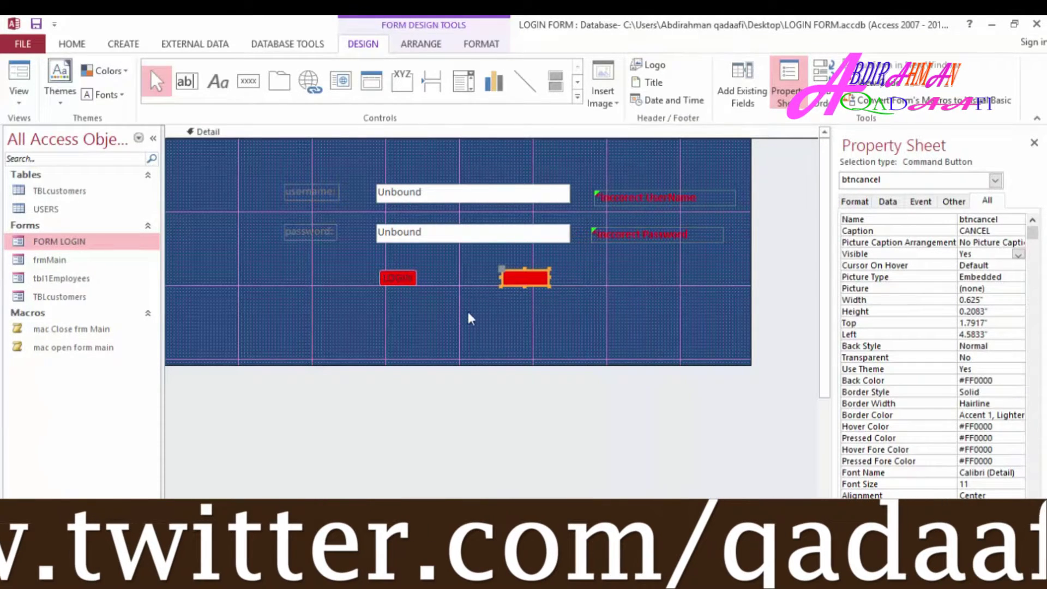
Step: Set the font color of the CANCEL and LOGIN buttons to indigo #2F3699
{"action": "right_click", "coordinate": [525, 278]}
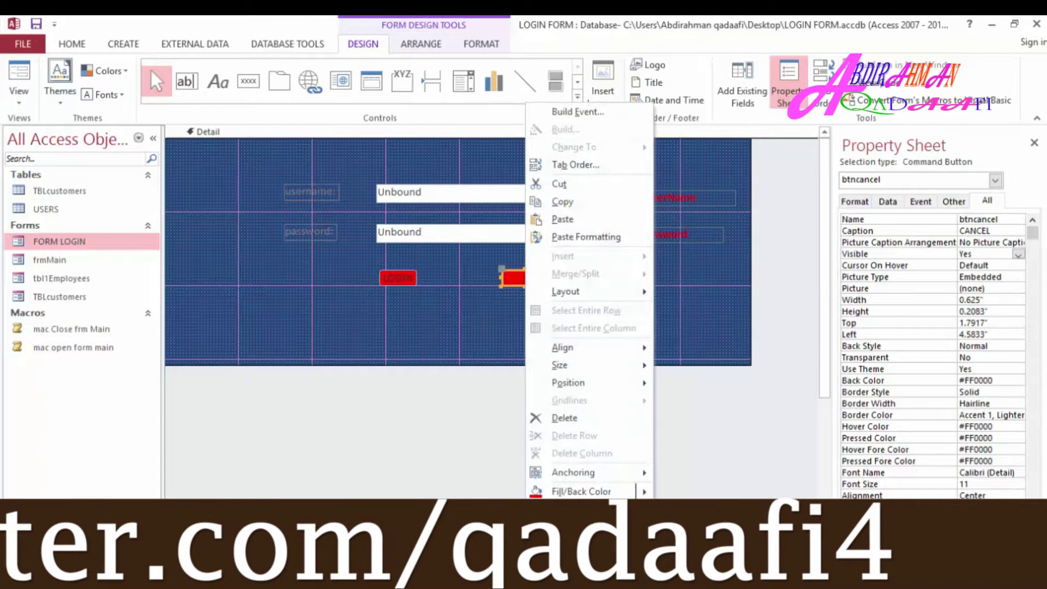
{"action": "mouse_move", "coordinate": [578, 494]}
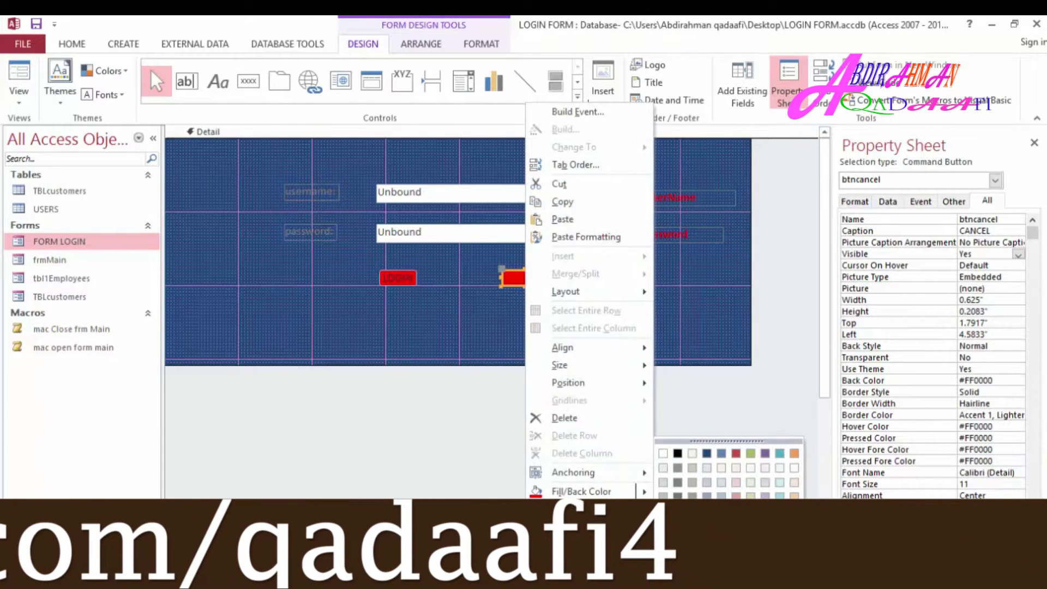
{"action": "left_click", "coordinate": [780, 541]}
{"action": "right_click", "coordinate": [402, 278]}
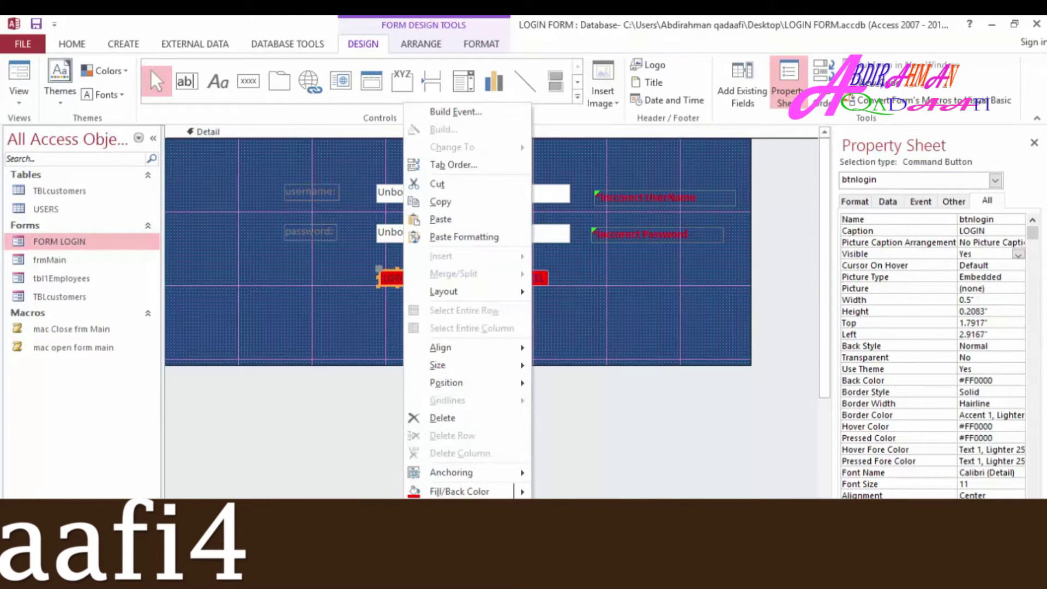
{"action": "left_click", "coordinate": [439, 491]}
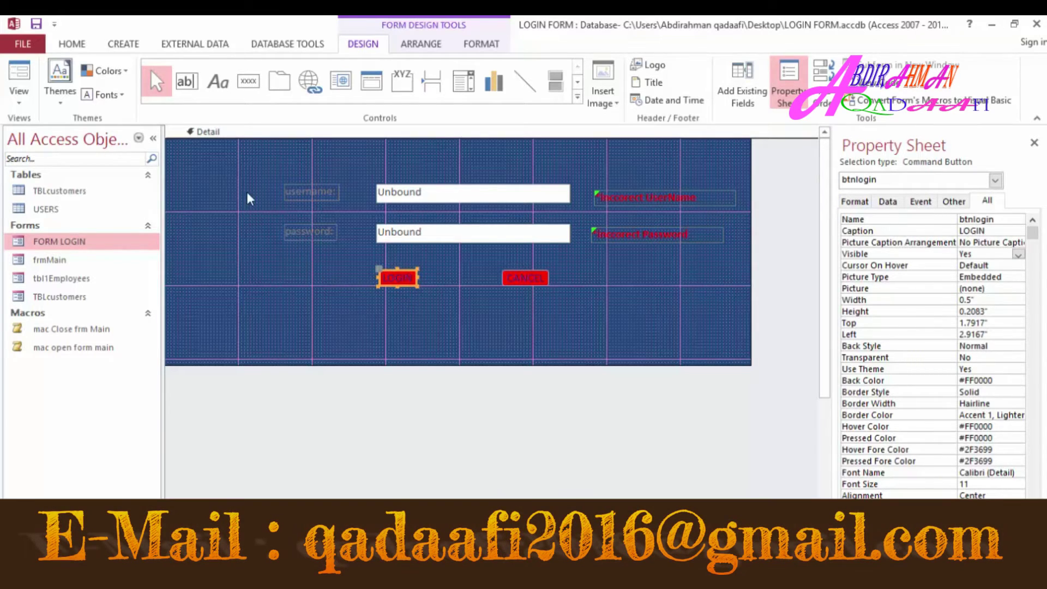
Step: Preview the red buttons in Form View and return to Design View
{"action": "left_click", "coordinate": [25, 82]}
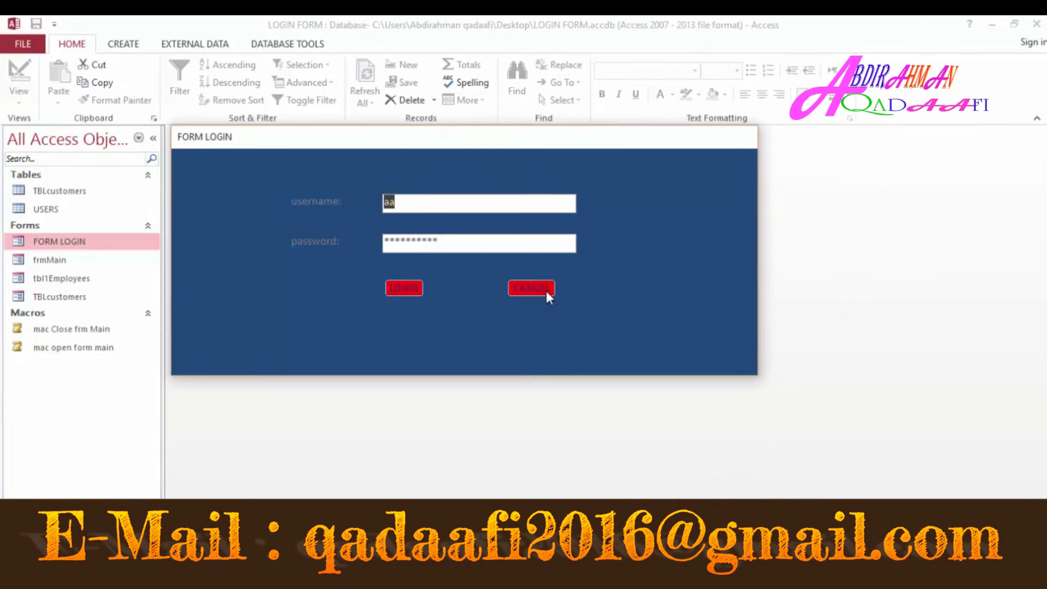
{"action": "right_click", "coordinate": [640, 208]}
{"action": "left_click", "coordinate": [670, 253]}
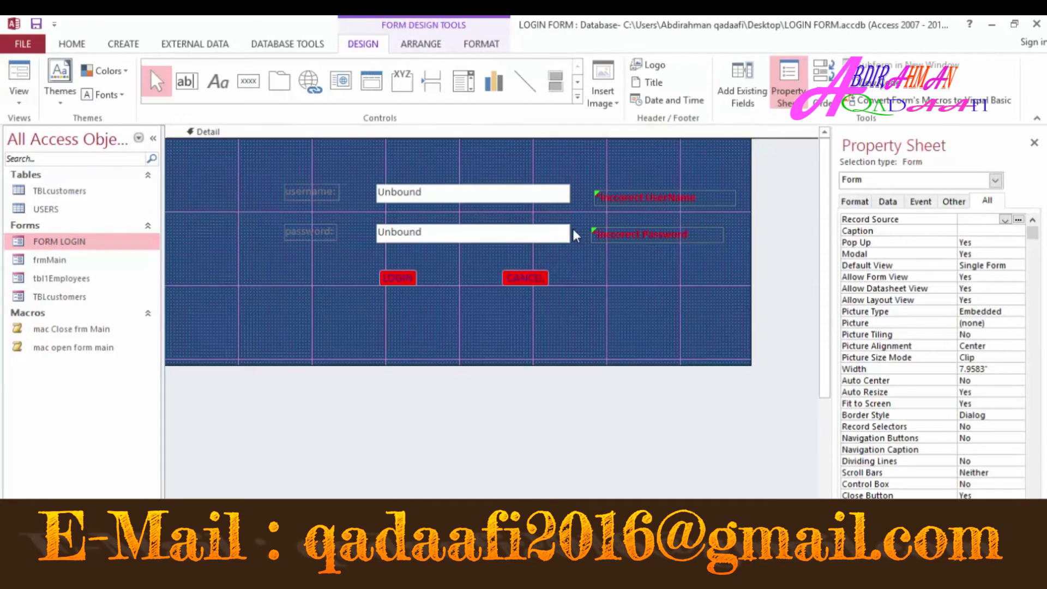
Step: Set the Detail section's back color to light cream #FAF3E8 and show the login form in Form View
{"action": "right_click", "coordinate": [609, 267]}
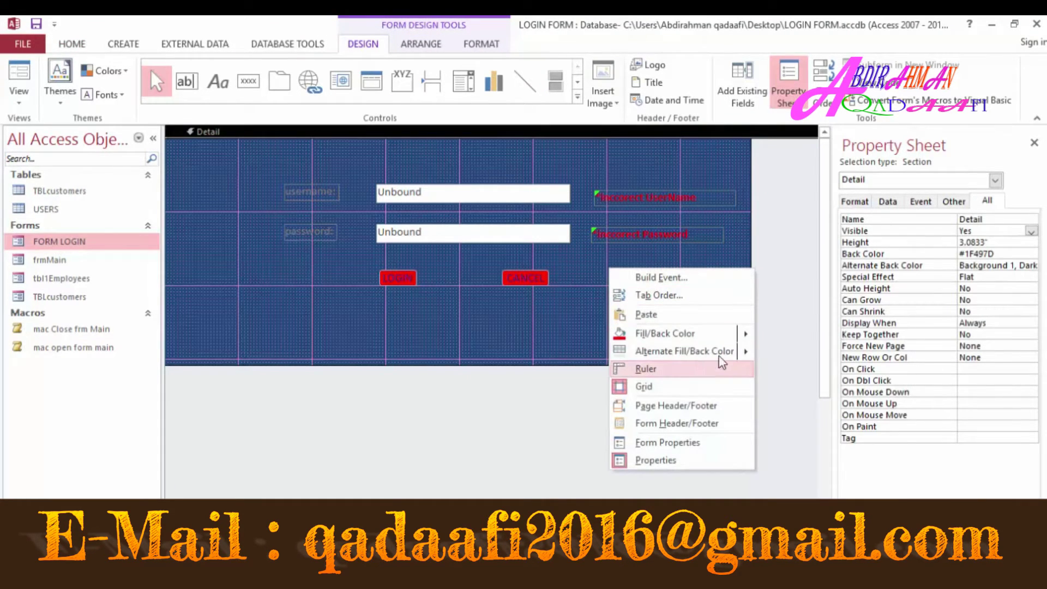
{"action": "mouse_move", "coordinate": [729, 353]}
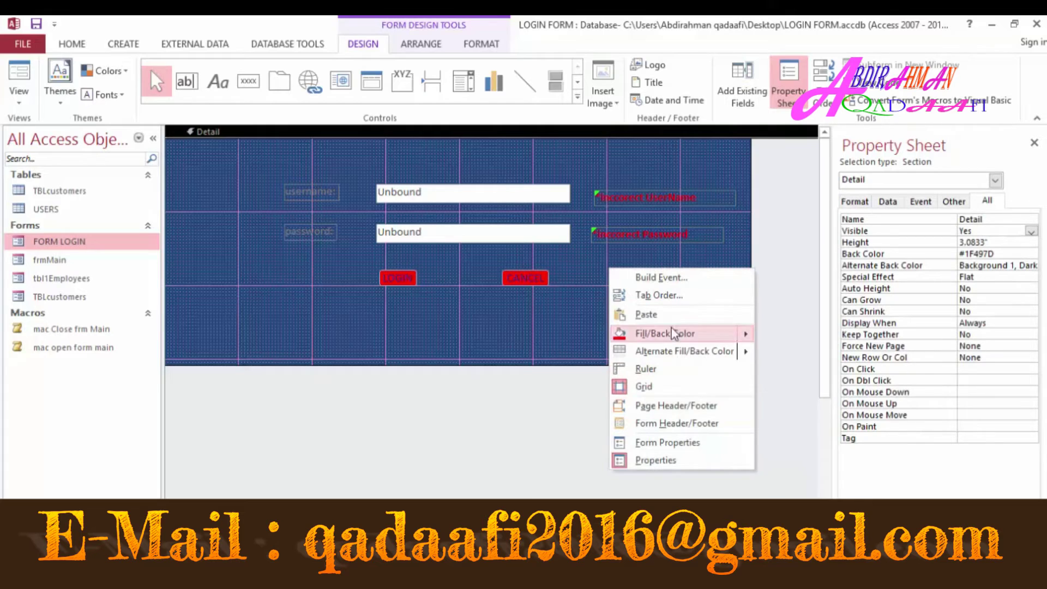
{"action": "mouse_move", "coordinate": [690, 341]}
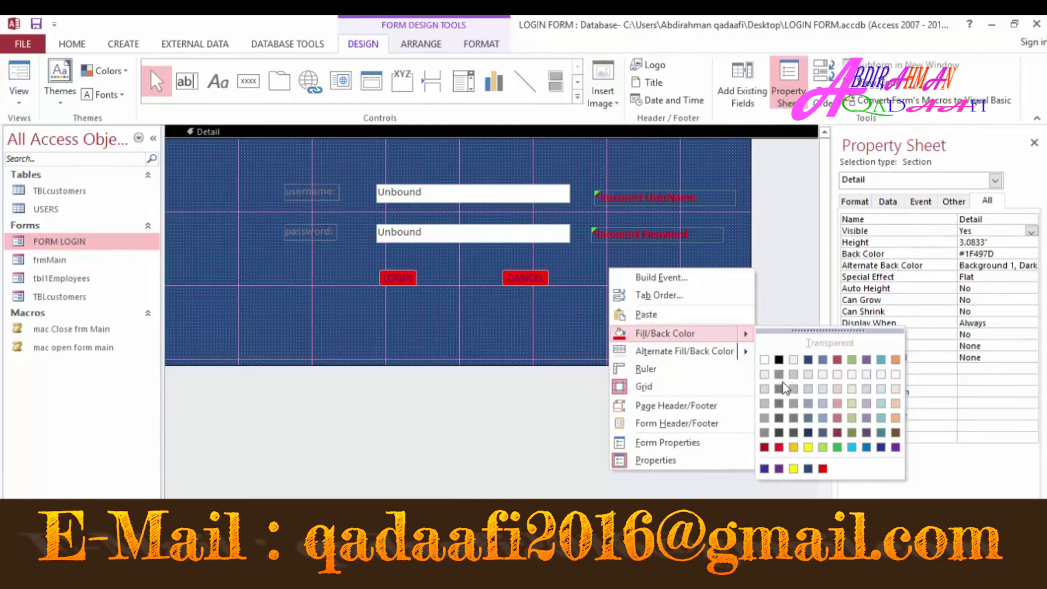
{"action": "left_click", "coordinate": [792, 360]}
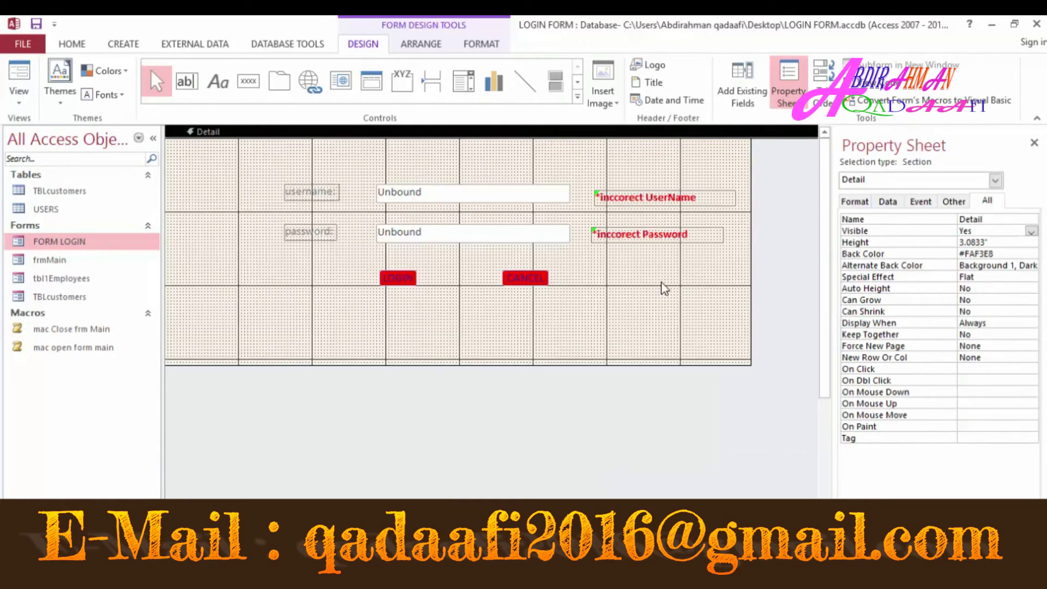
{"action": "left_click", "coordinate": [18, 82]}
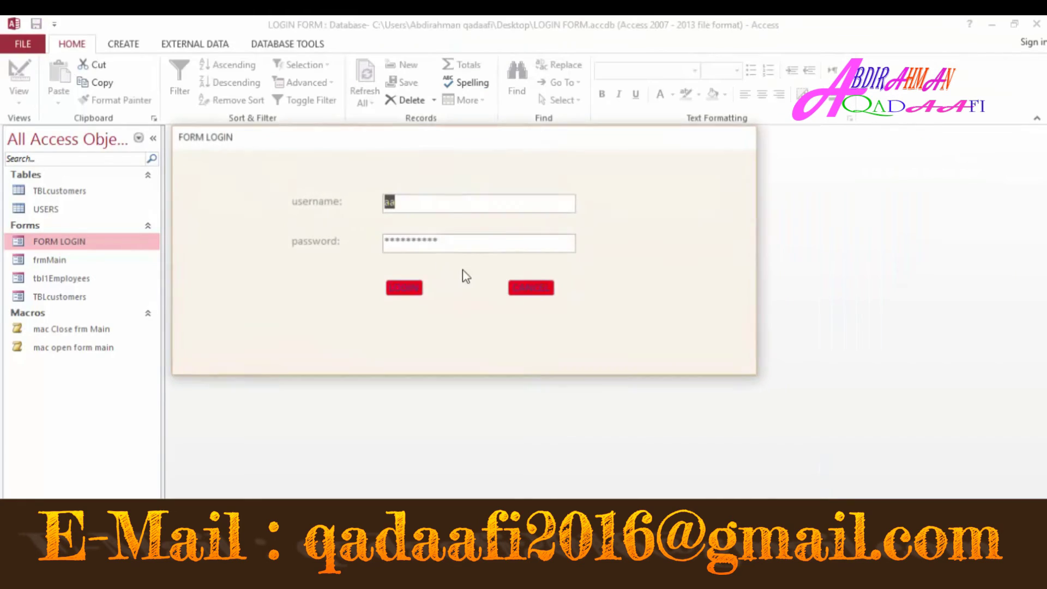